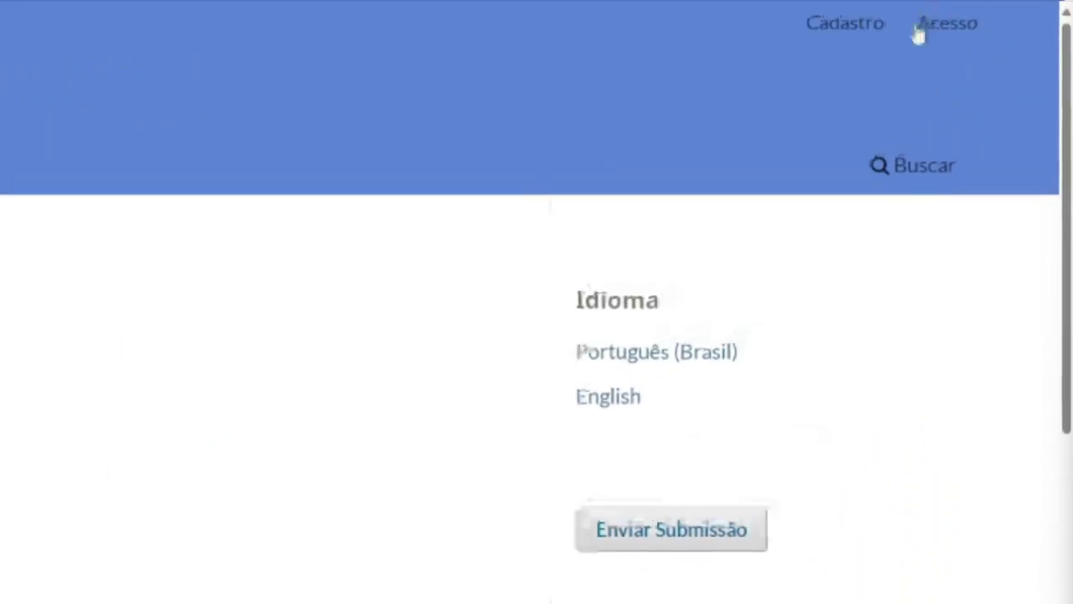
- Open the journal's login page and fill in the username avaliadora and the account password
click(914, 46)
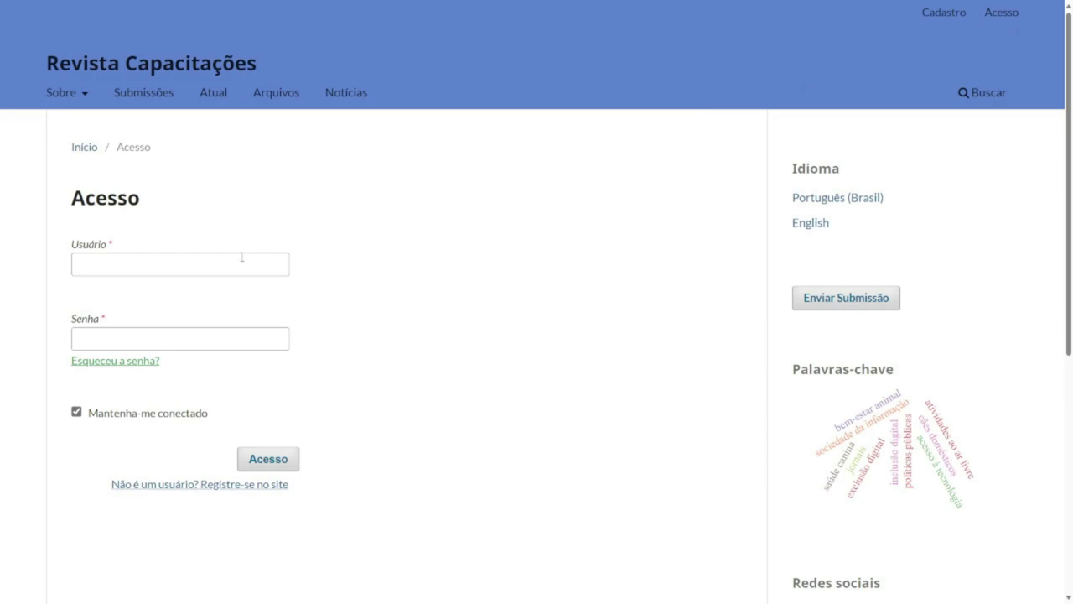
click(241, 257)
text(avaliadora)
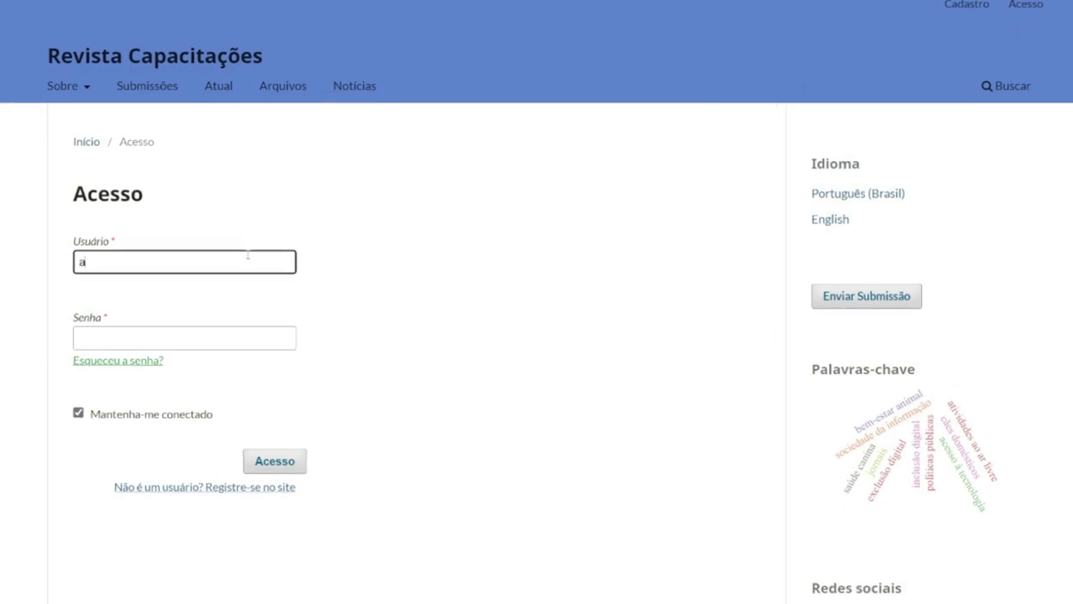
key(Tab)
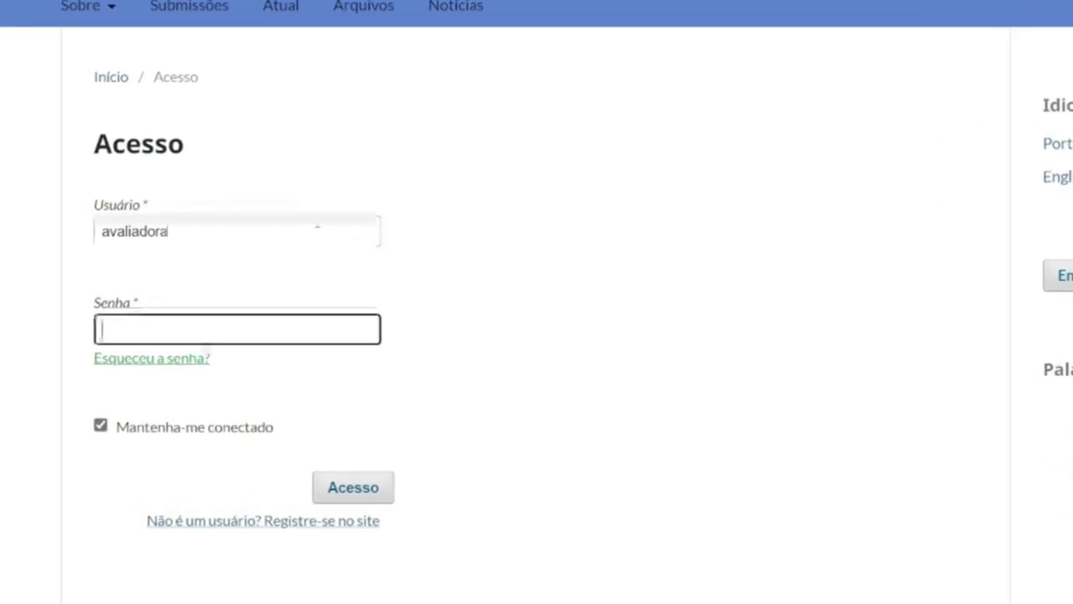
text(••••••)
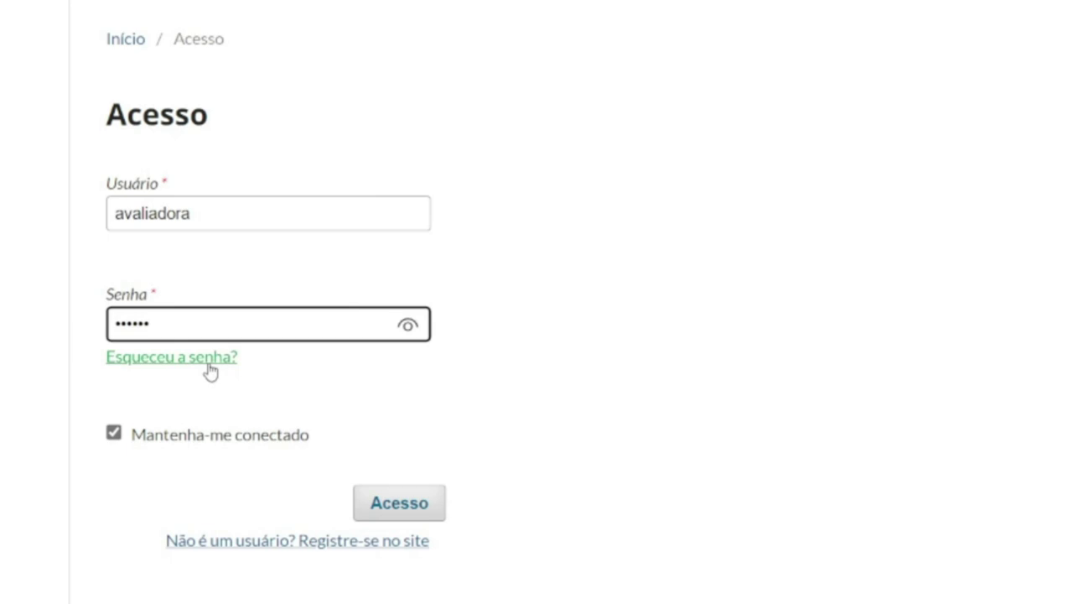
- View the password reset form and its registered e-mail field, and return to the login page
click(209, 361)
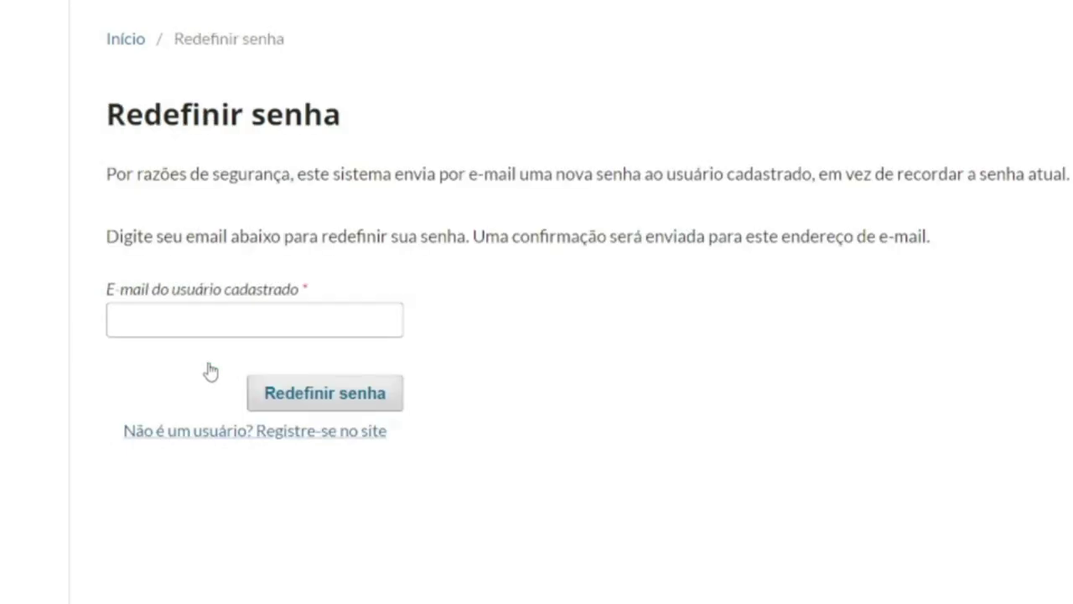
click(188, 324)
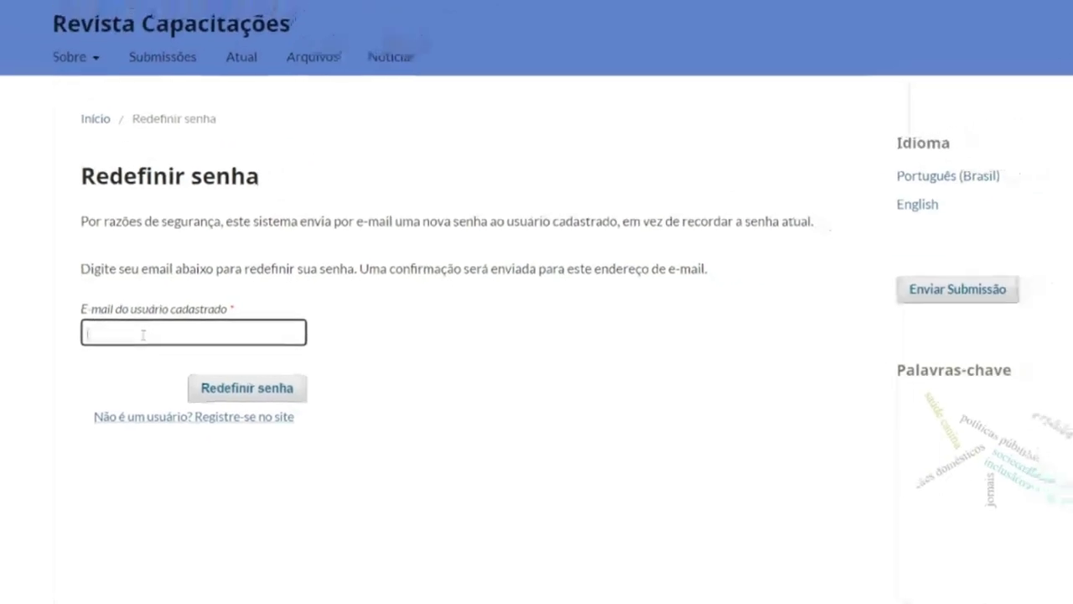
click(1004, 11)
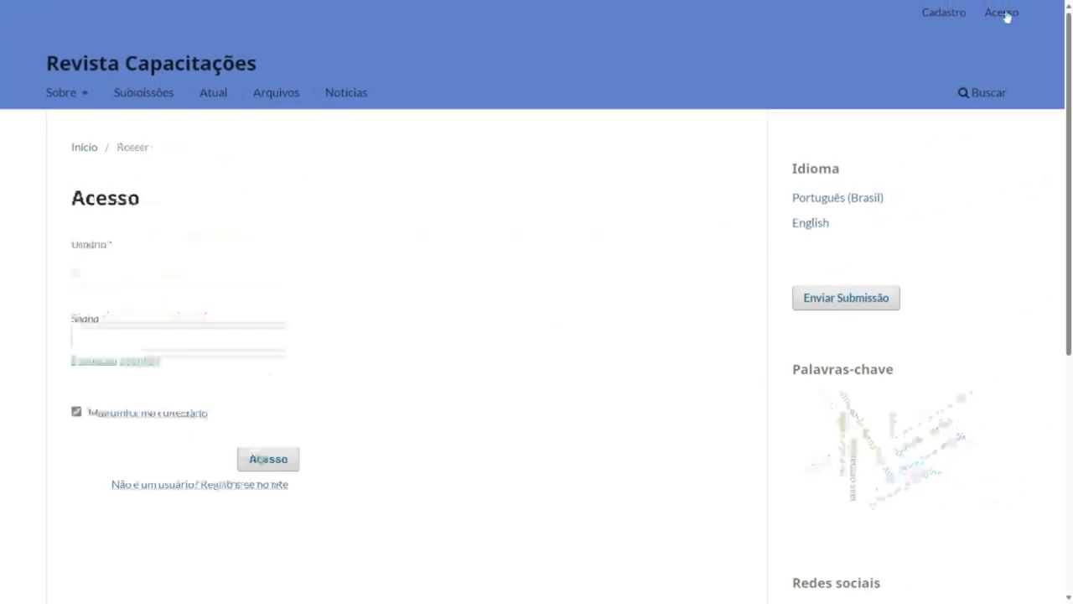
- Log in with the username avaliadora and the account password
click(113, 267)
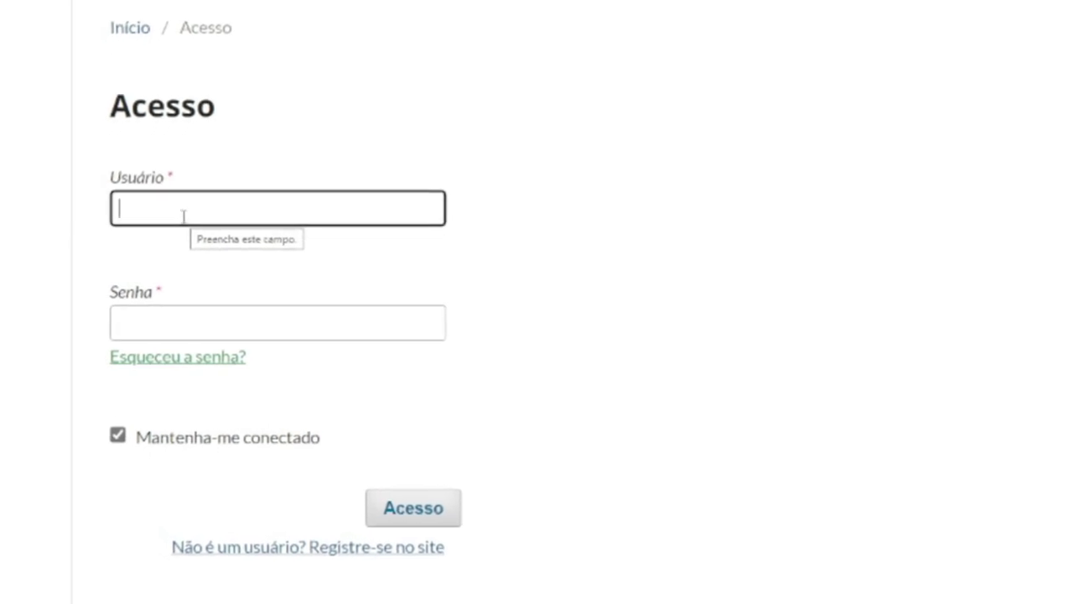
text(avaliador)
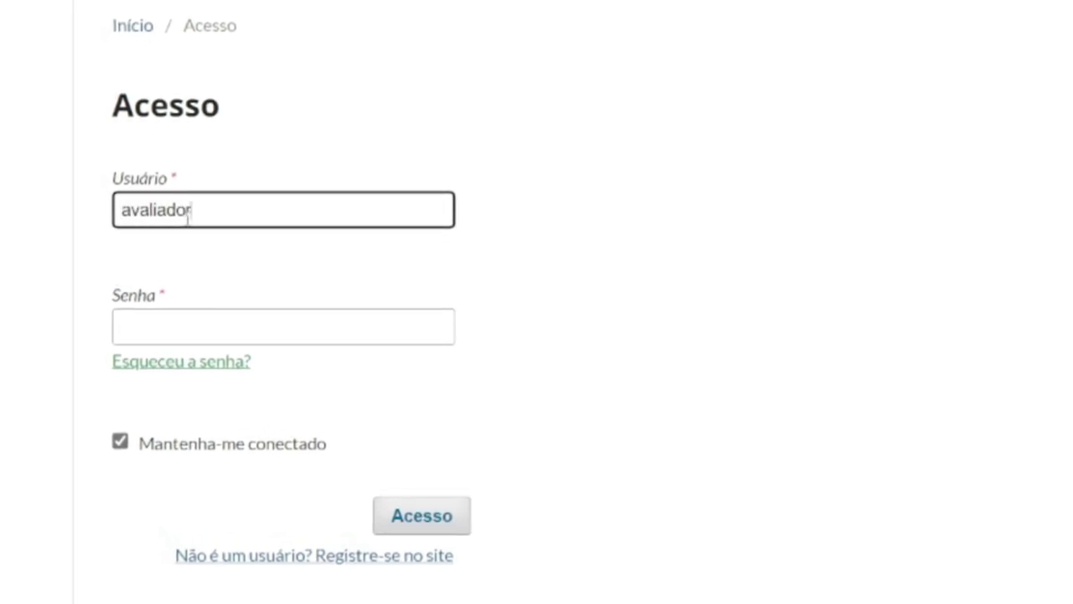
text(a)
key(Tab)
text(*****)
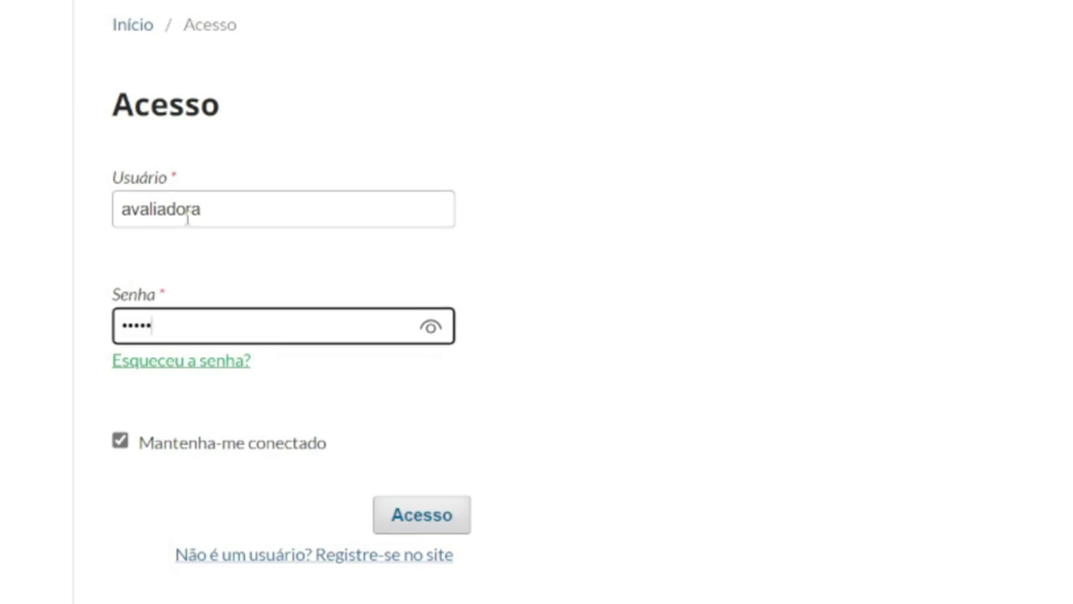
text(*)
click(429, 521)
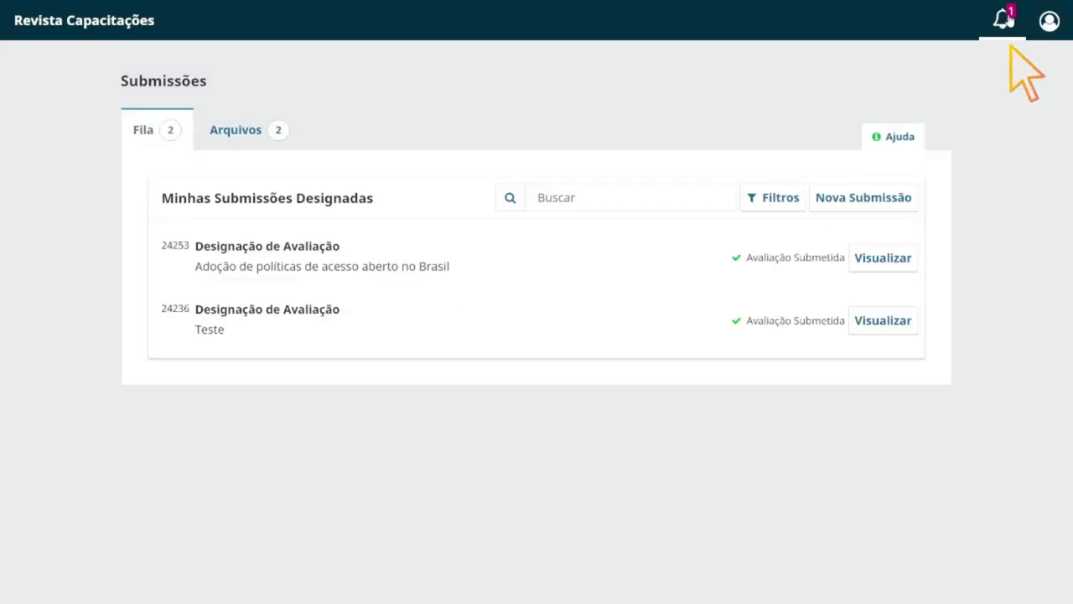
- Check the pending task notifications and open the review assignment "Adoção de políticas de acesso aberto no Brasil"
click(1003, 20)
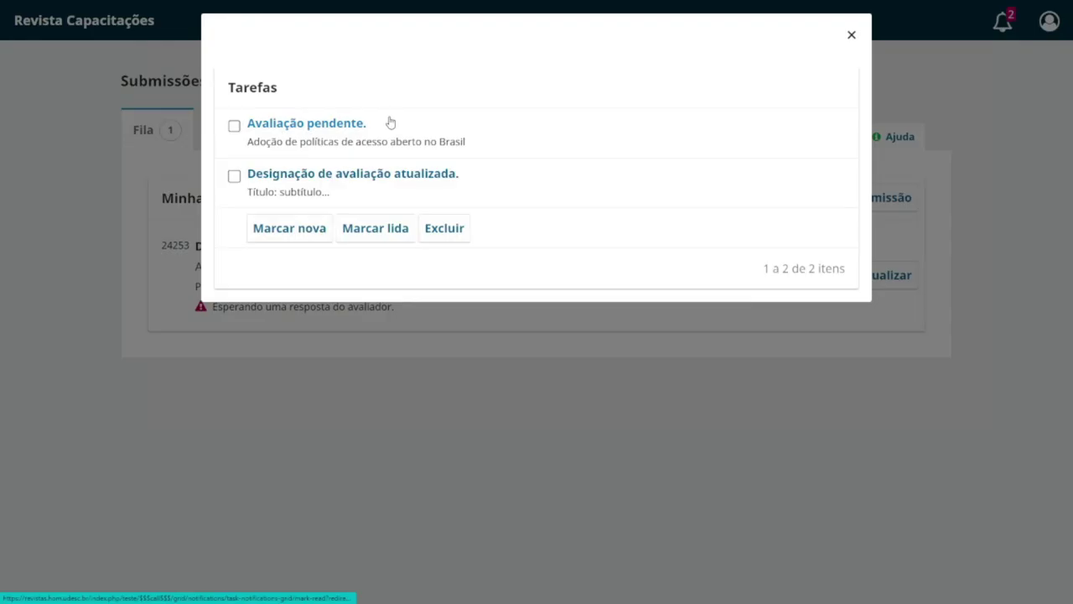
drag(396, 307, 187, 323)
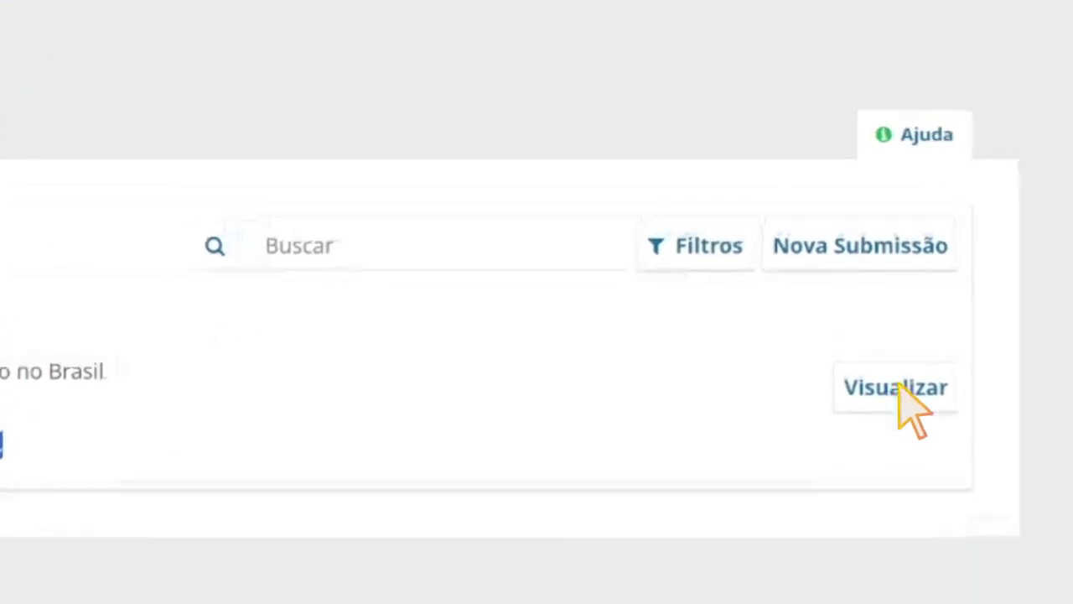
click(897, 405)
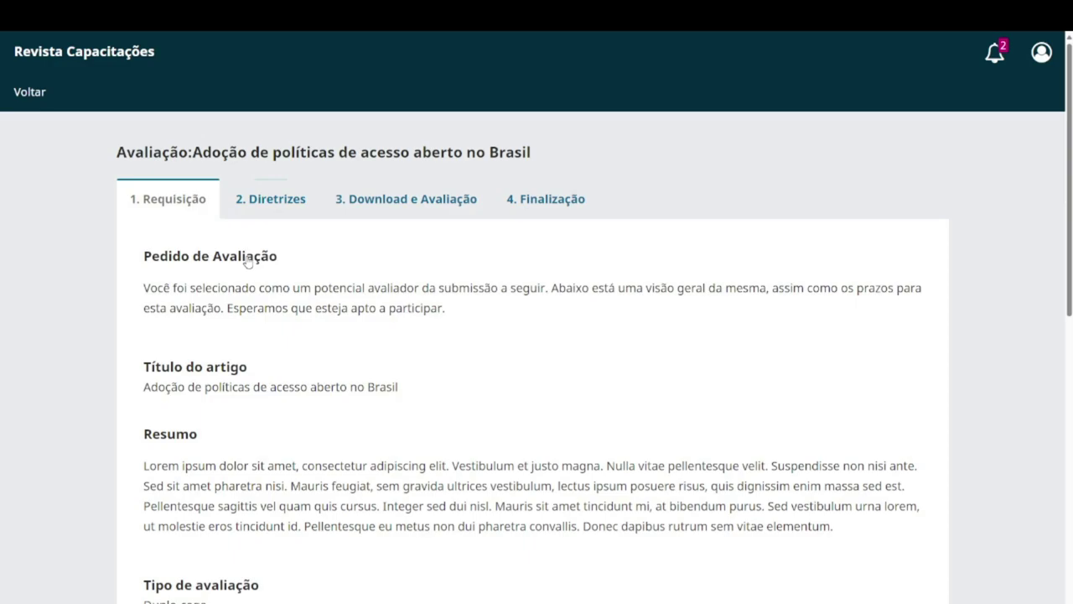
- Examine the review request's article title, abstract, review type and files for review
triple_click(198, 385)
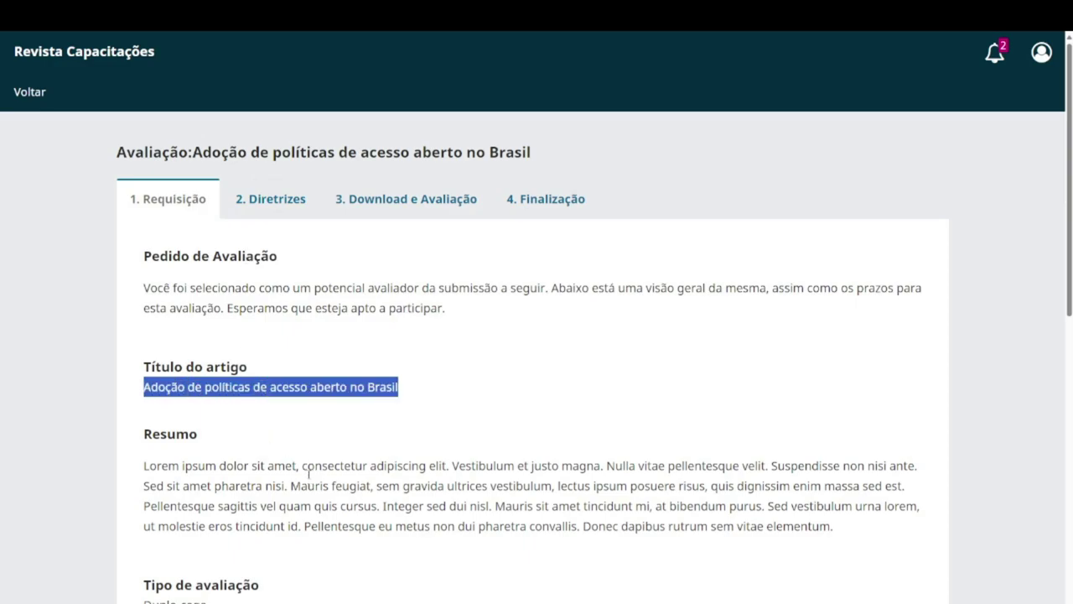
double_click(151, 434)
click(150, 437)
scroll(215, 511, down, 2)
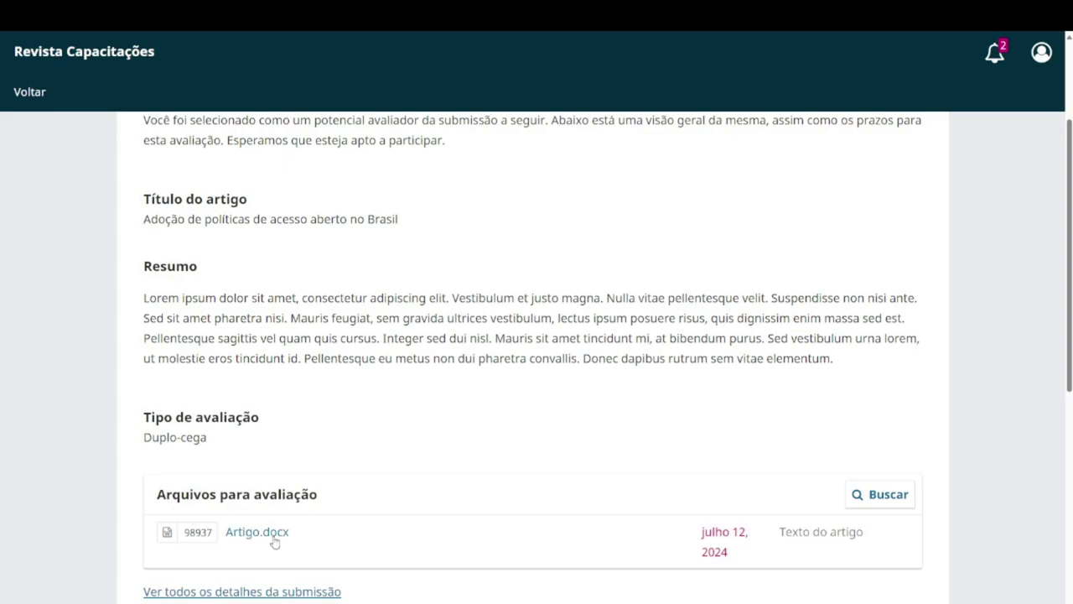
scroll(274, 542, up, 2)
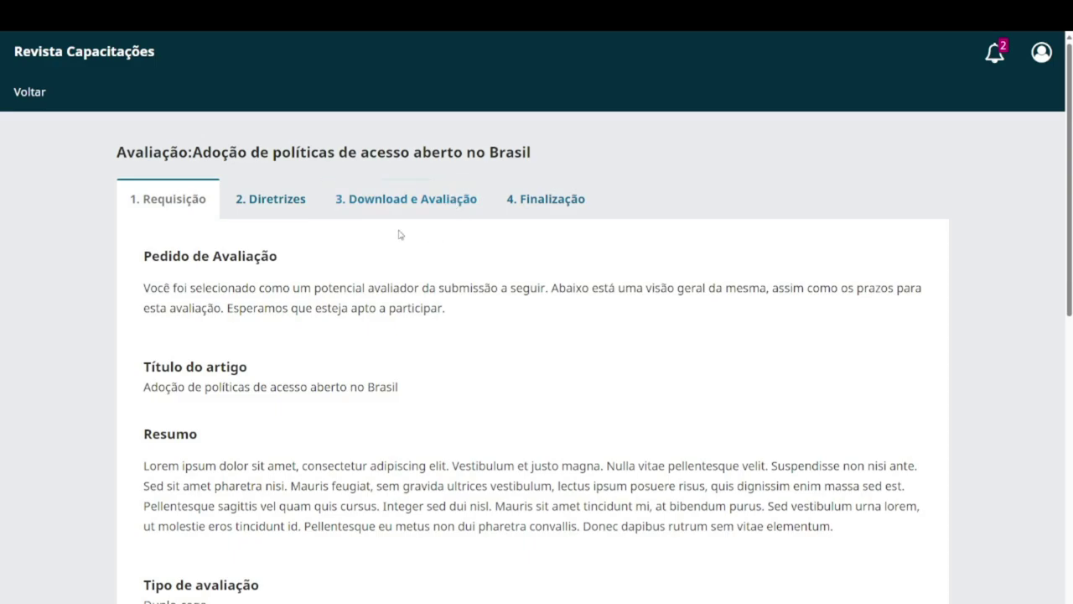
scroll(386, 251, down, 3)
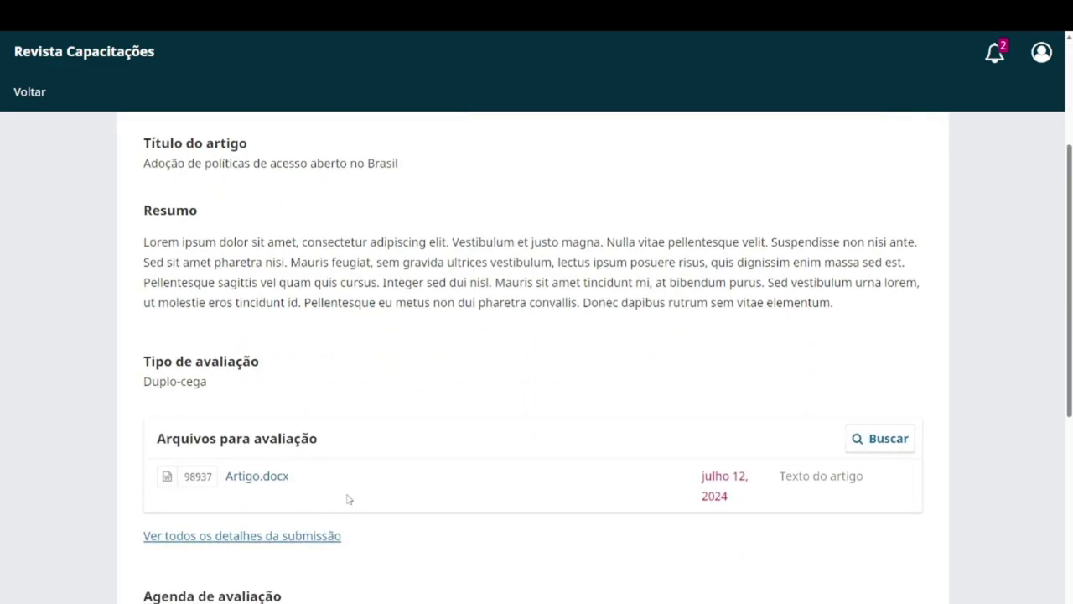
- View all submission details of the article, including its keywords, and close them
scroll(348, 499, down, 2)
click(237, 370)
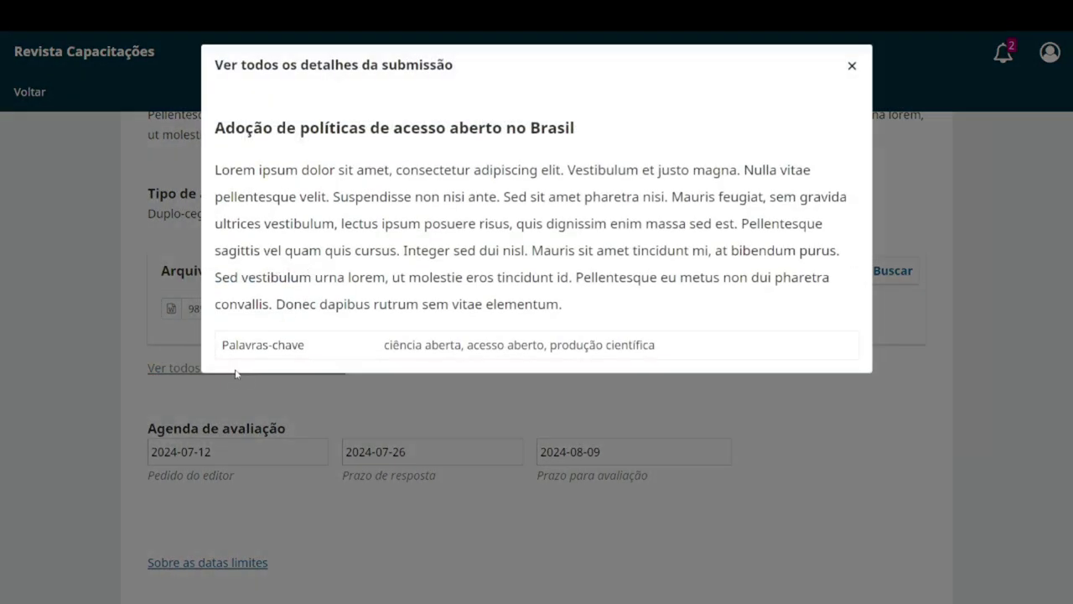
drag(384, 345, 663, 352)
click(852, 65)
- Examine the review schedule's editor request date, response deadline and review deadline
drag(137, 317, 287, 317)
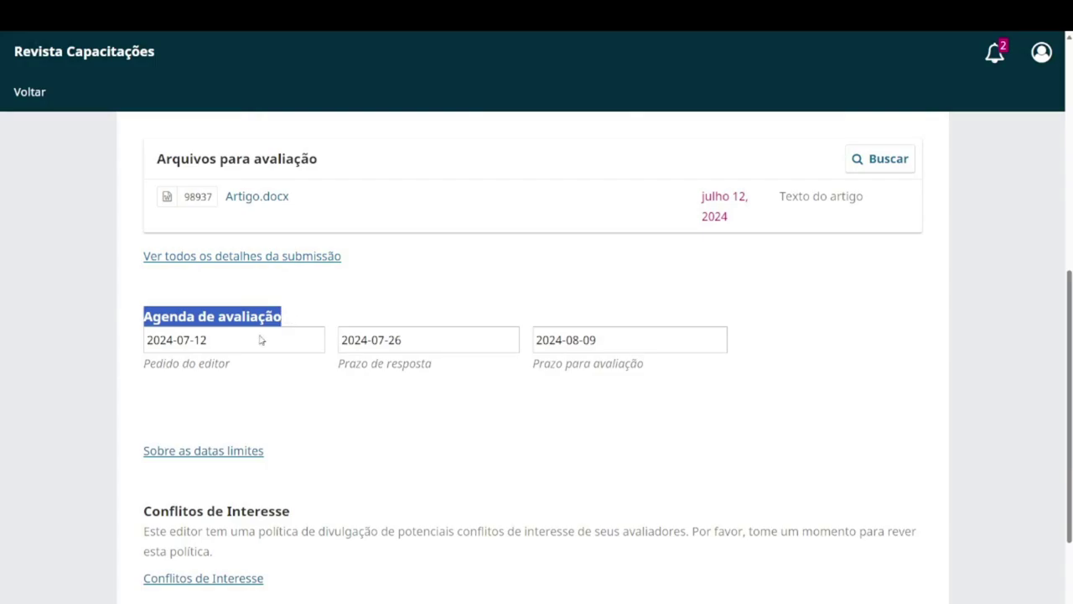
click(260, 336)
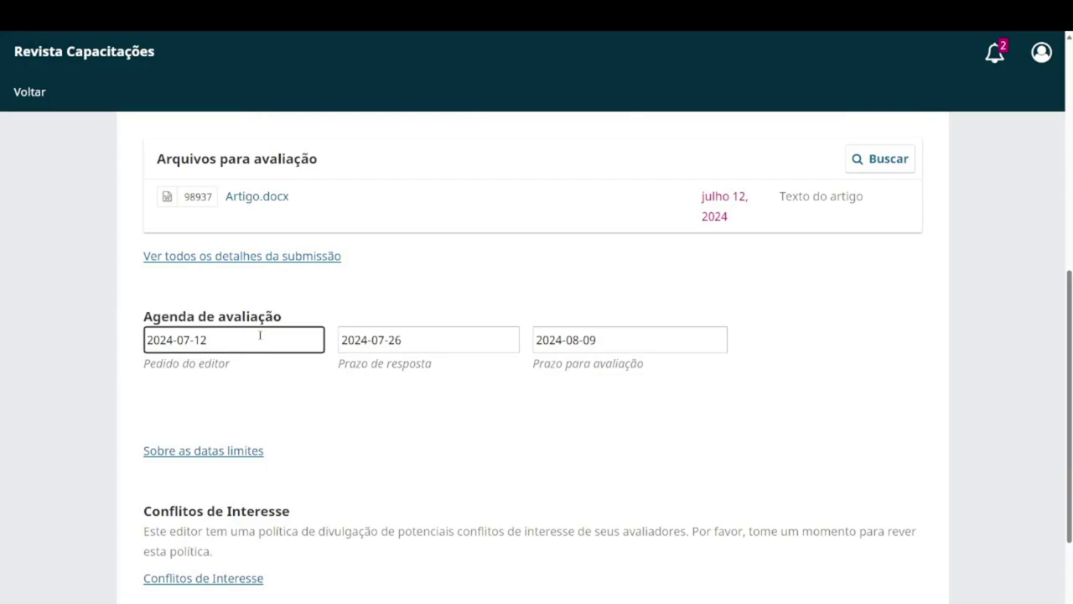
drag(436, 339, 343, 336)
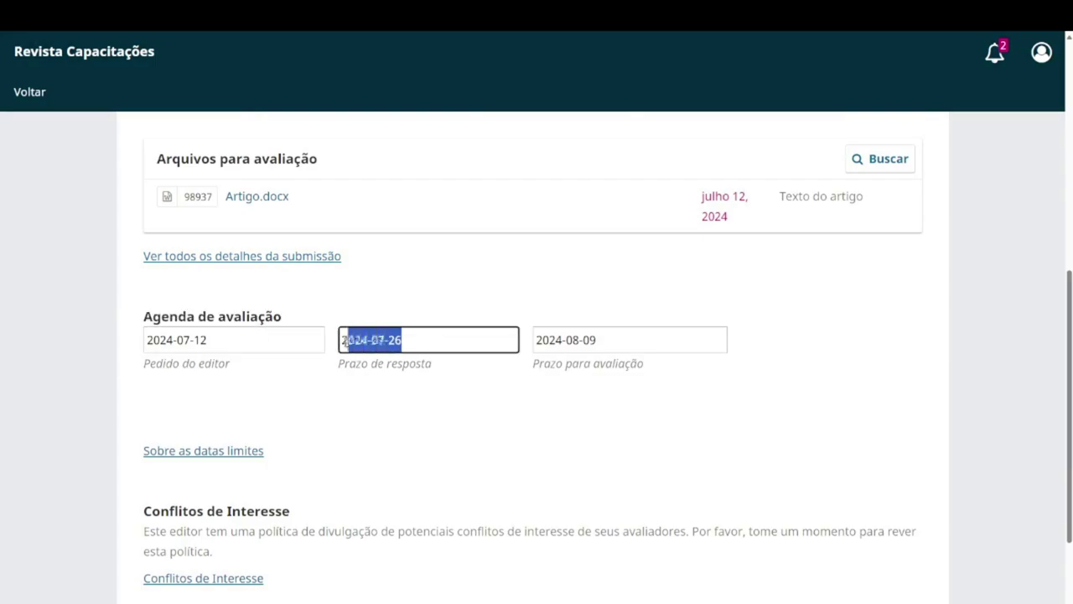
click(375, 378)
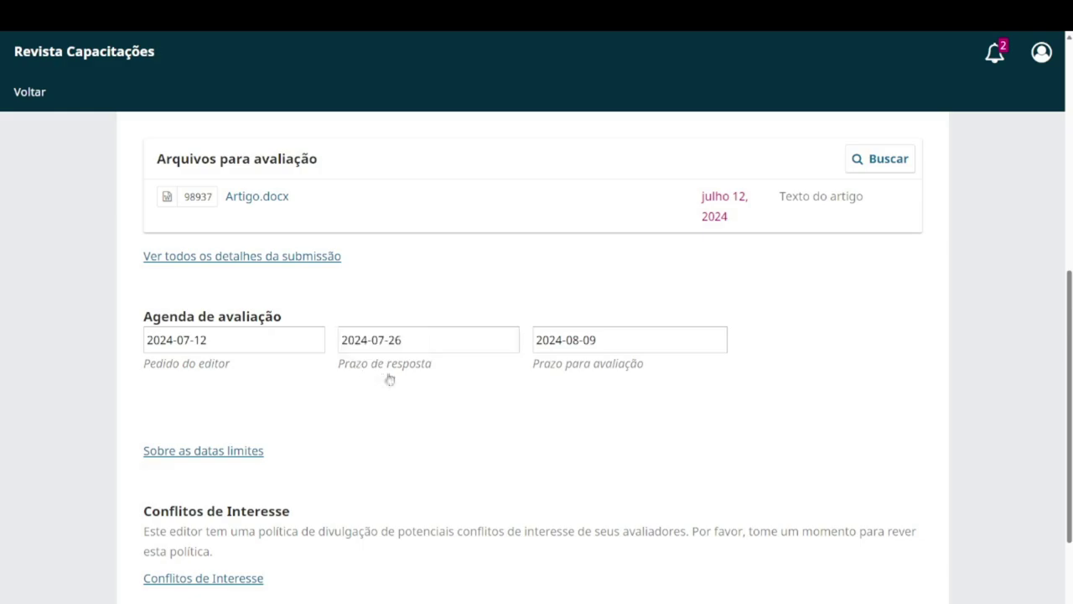
drag(599, 339, 535, 340)
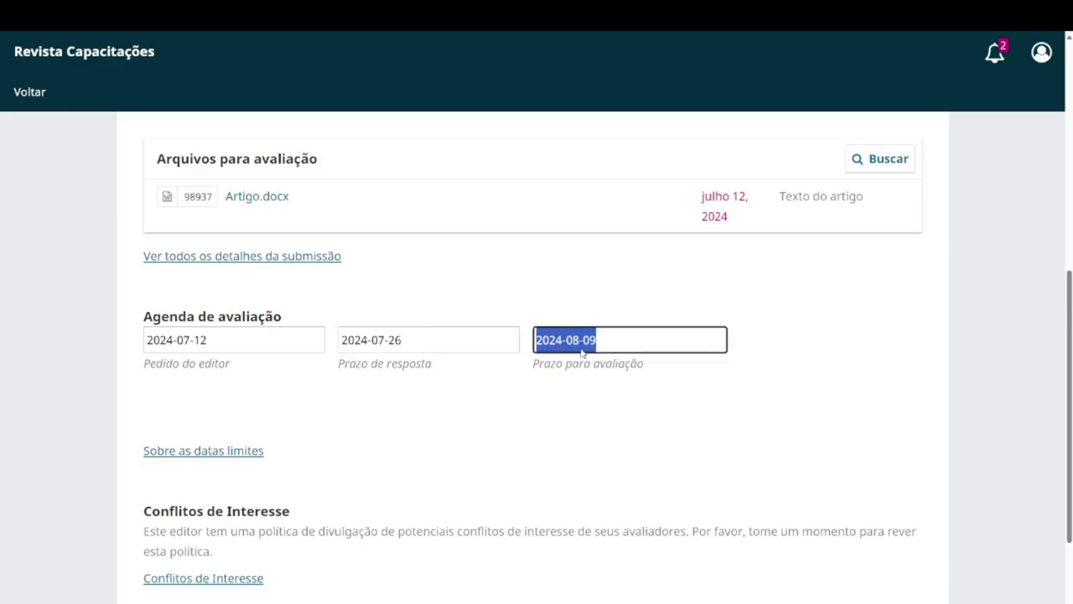
click(756, 377)
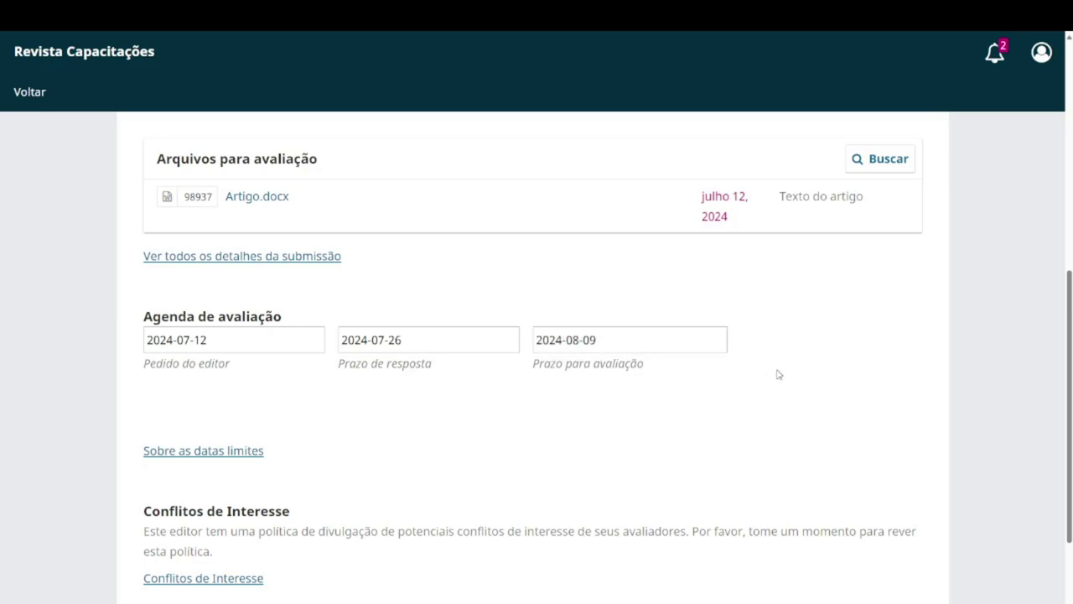
- Read the journal's conflict of interest policy for reviewers and close it
scroll(778, 374, down, 2)
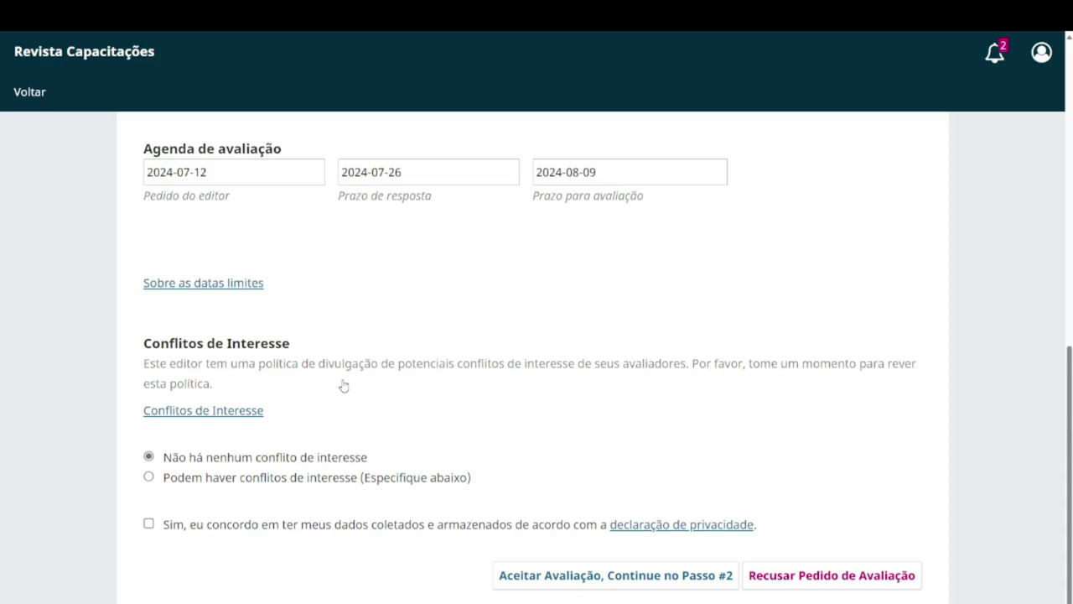
click(222, 410)
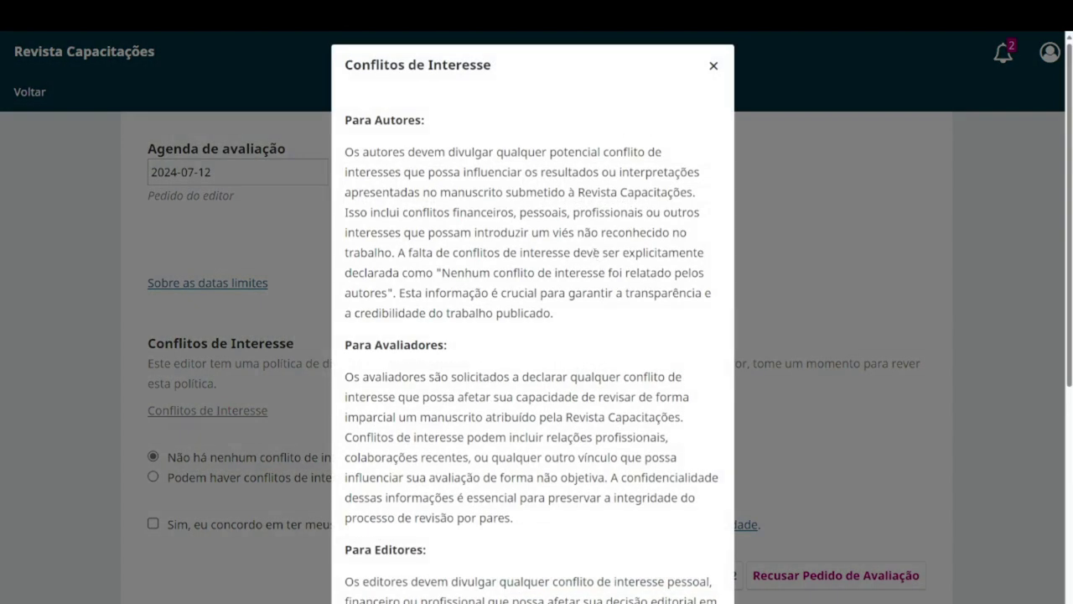
click(712, 66)
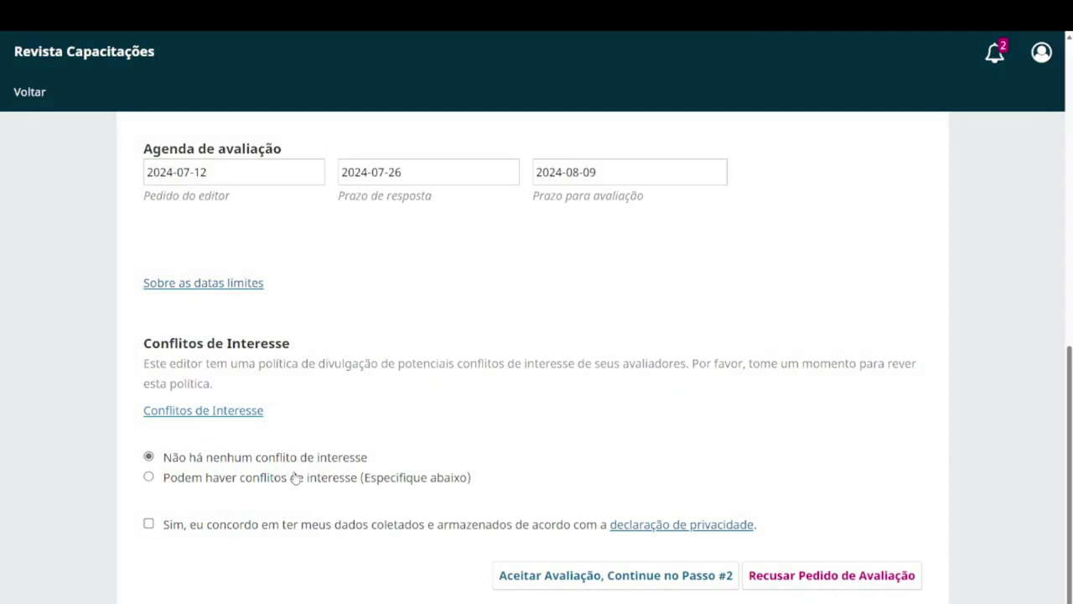
- Choose the option declaring possible conflicts of interest to view its text field, and switch back to no conflict of interest
click(294, 477)
scroll(391, 474, down, 2)
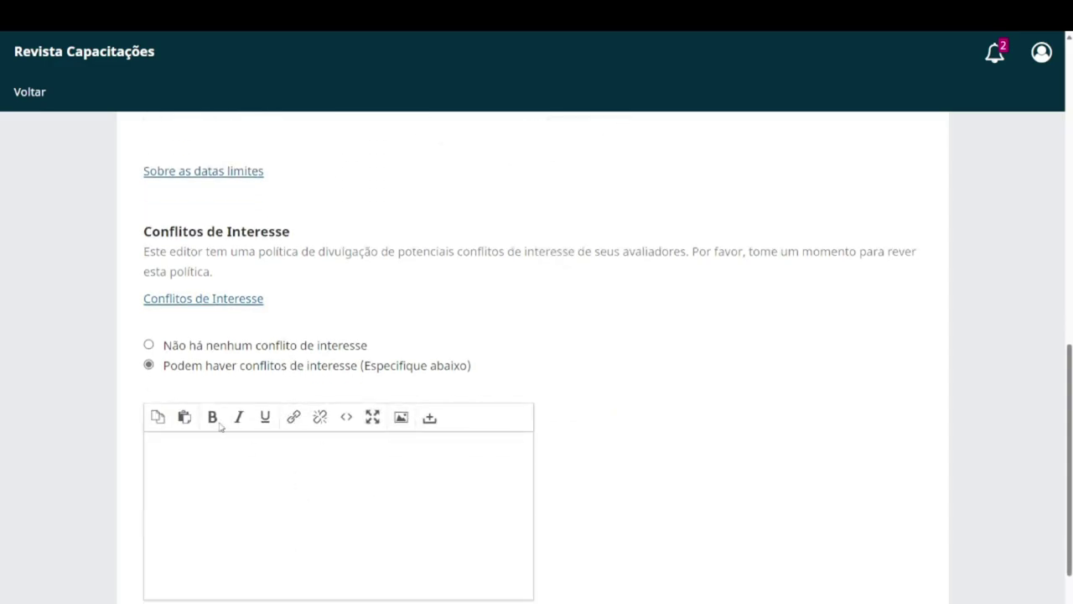
click(186, 347)
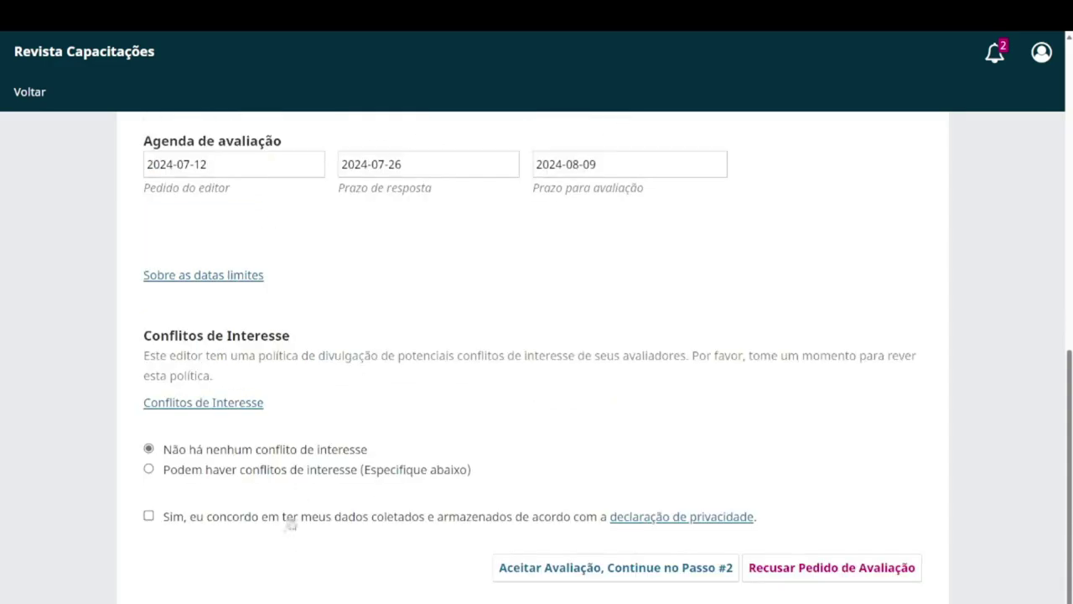
- Consent to the collection and storage of personal data, and view the privacy statement before returning to the review request
click(291, 518)
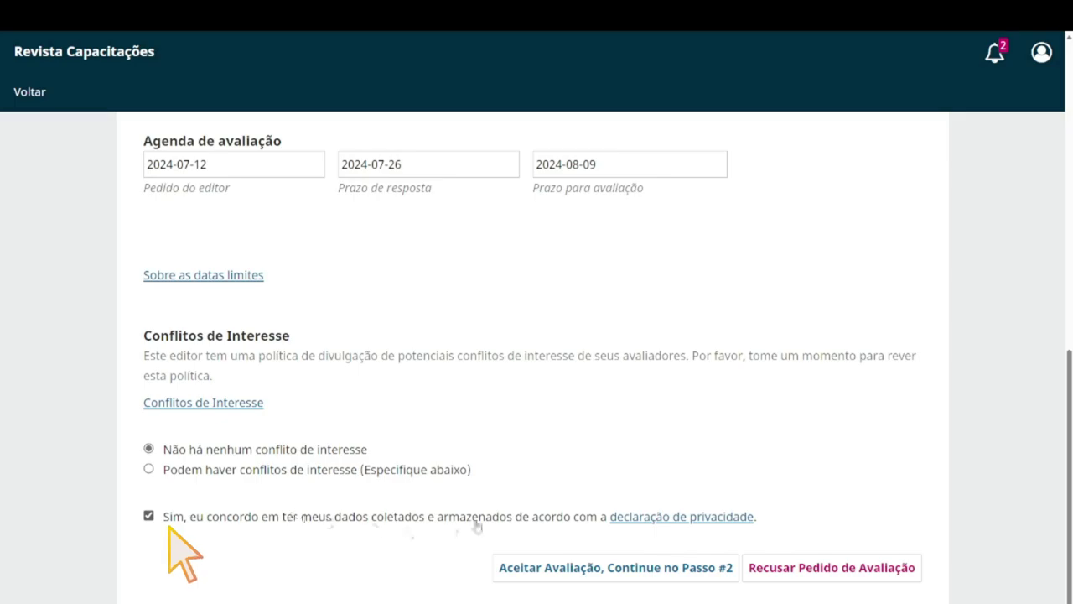
click(671, 517)
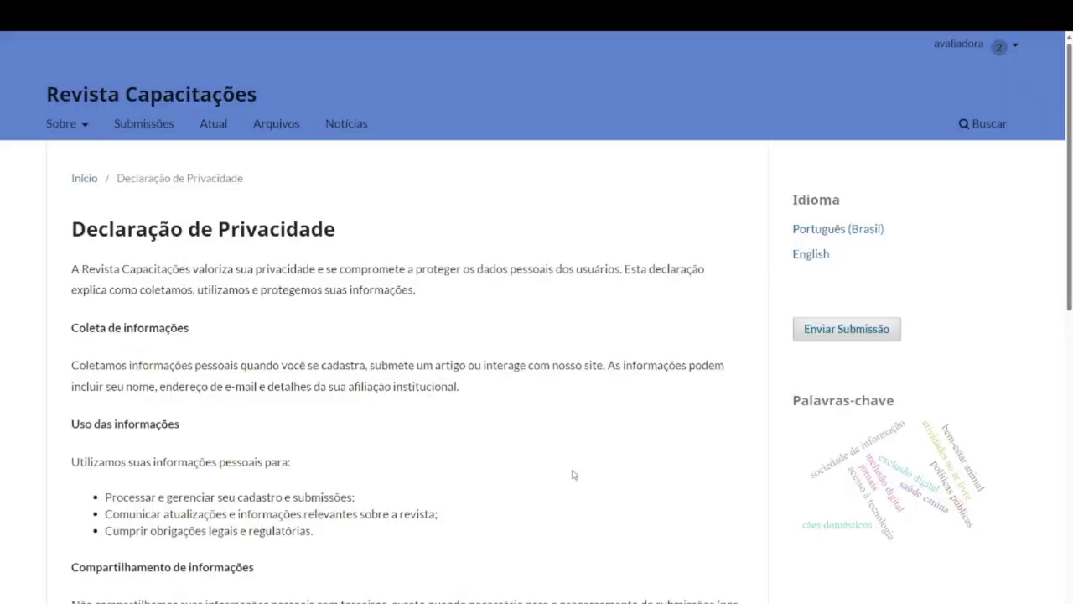
key(ctrl+w)
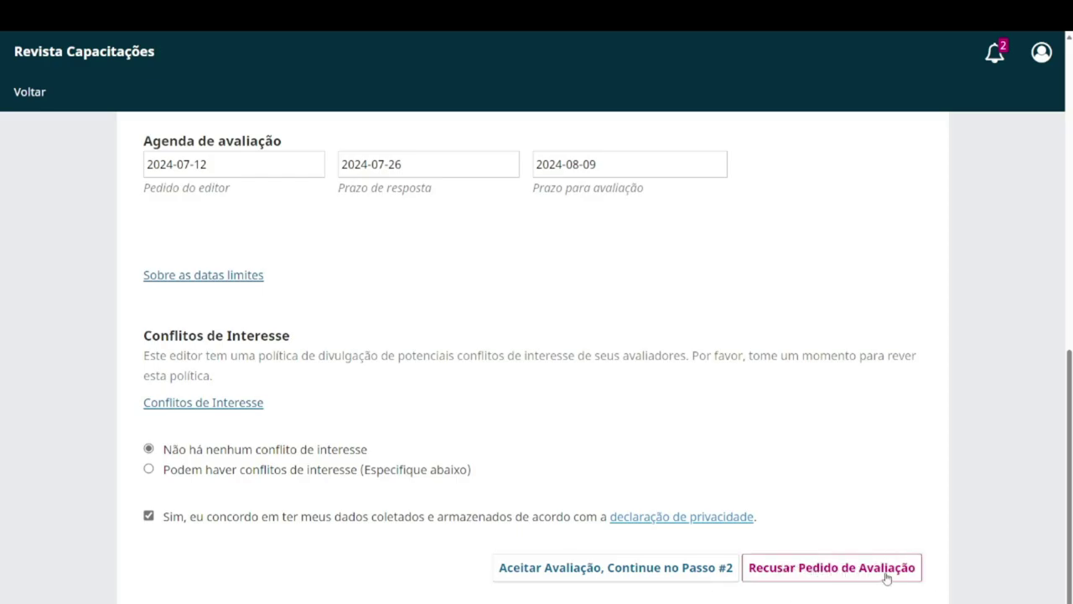
- Accept the review, continue to step 2 and read the evaluation guidelines
click(508, 570)
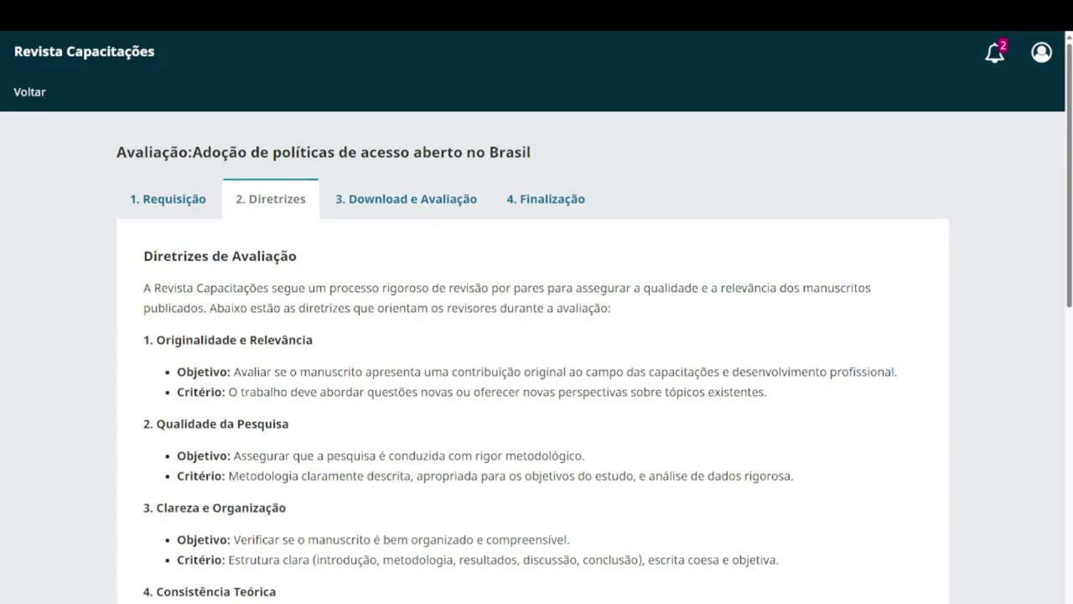
scroll(532, 352, down, 3)
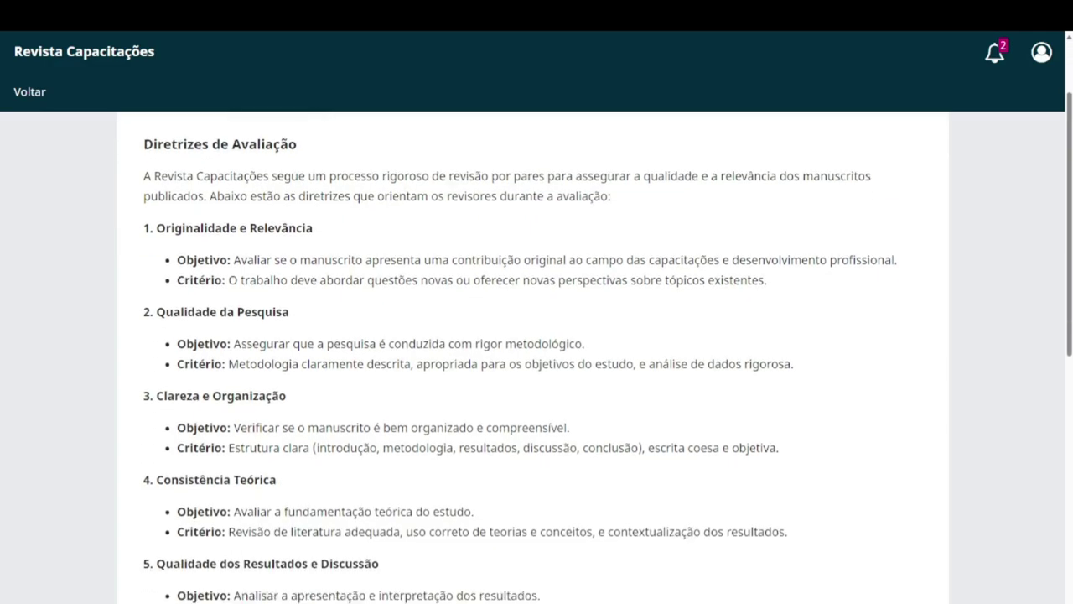
- Read the remaining evaluation guidelines through the reviewers' responsibilities and continue to step 3 of the review
scroll(537, 352, down, 1)
scroll(536, 352, down, 1)
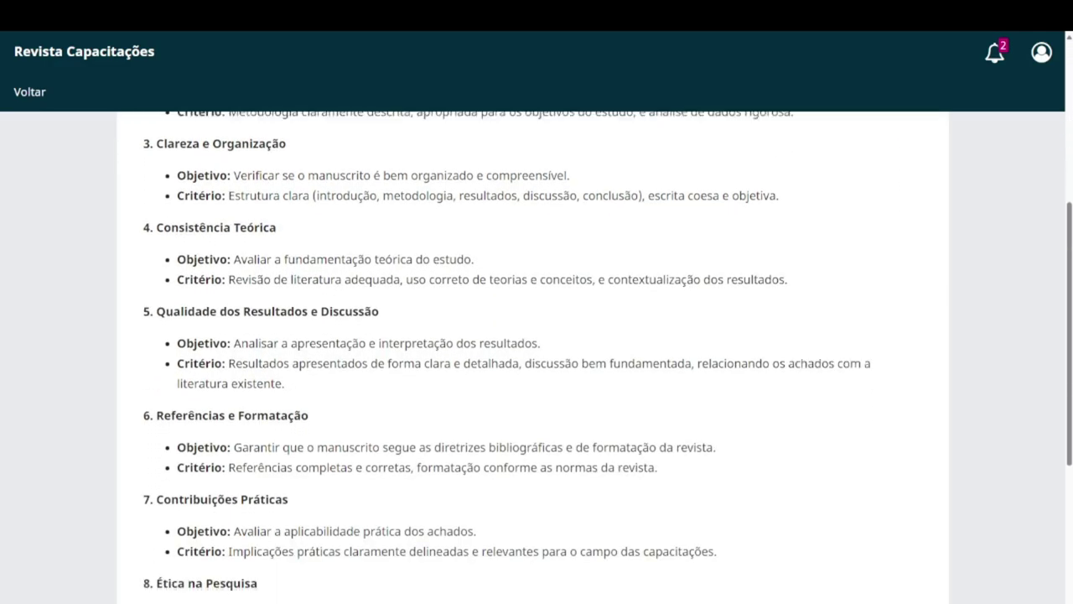
scroll(537, 352, down, 3)
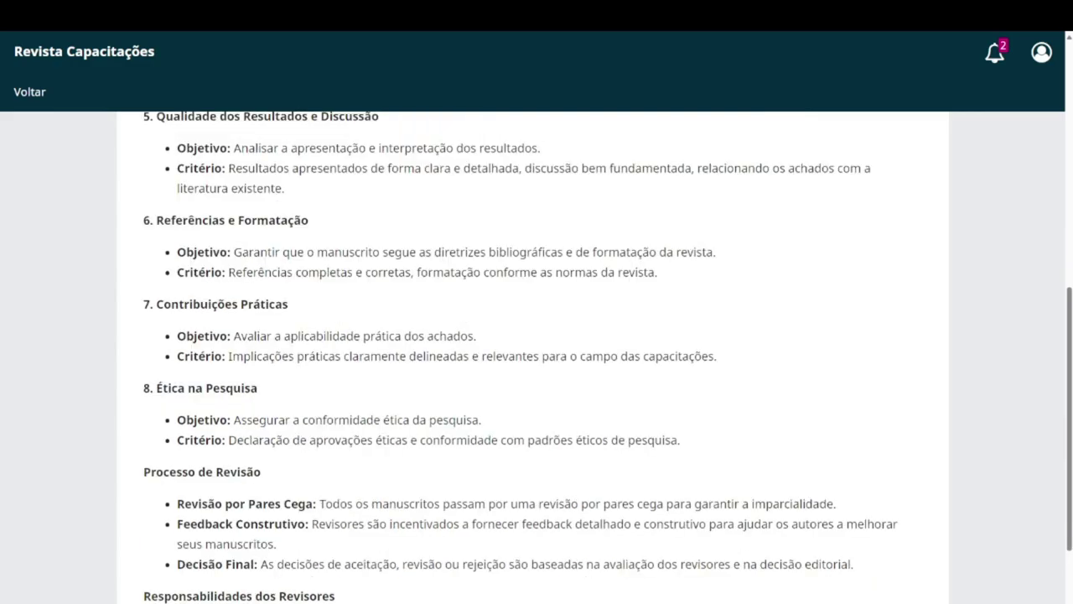
scroll(537, 353, down, 3)
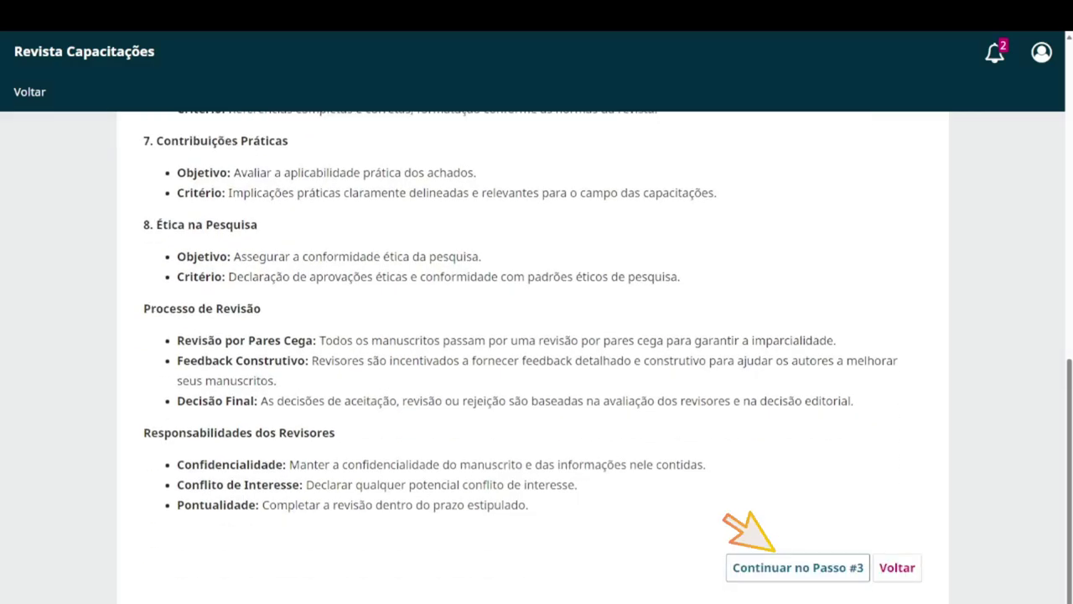
click(784, 568)
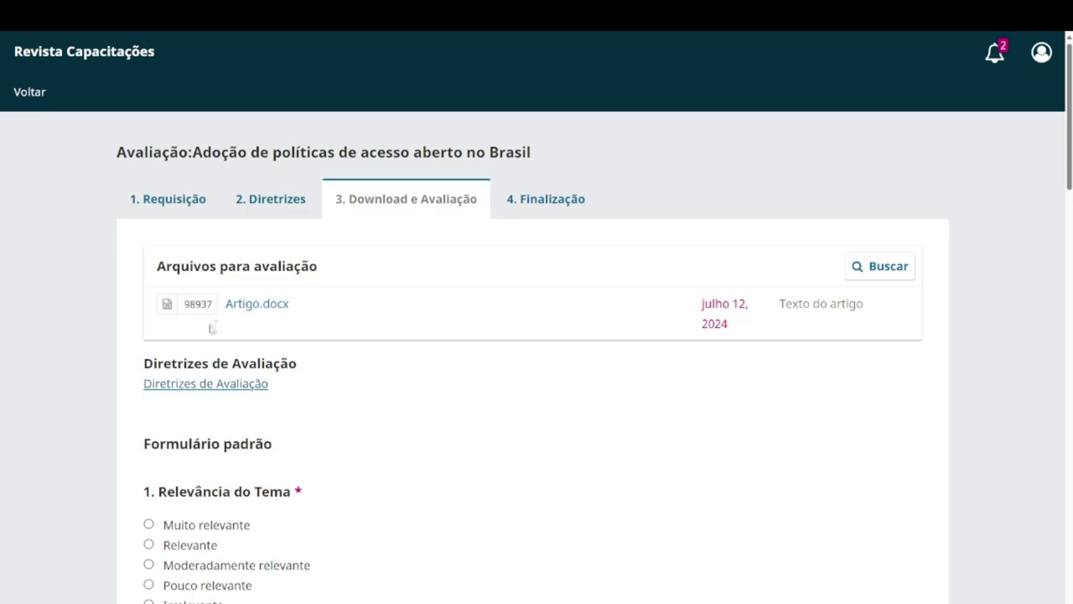
- View the evaluation guidelines from the download and evaluation step, and return to the review form
drag(140, 387, 276, 387)
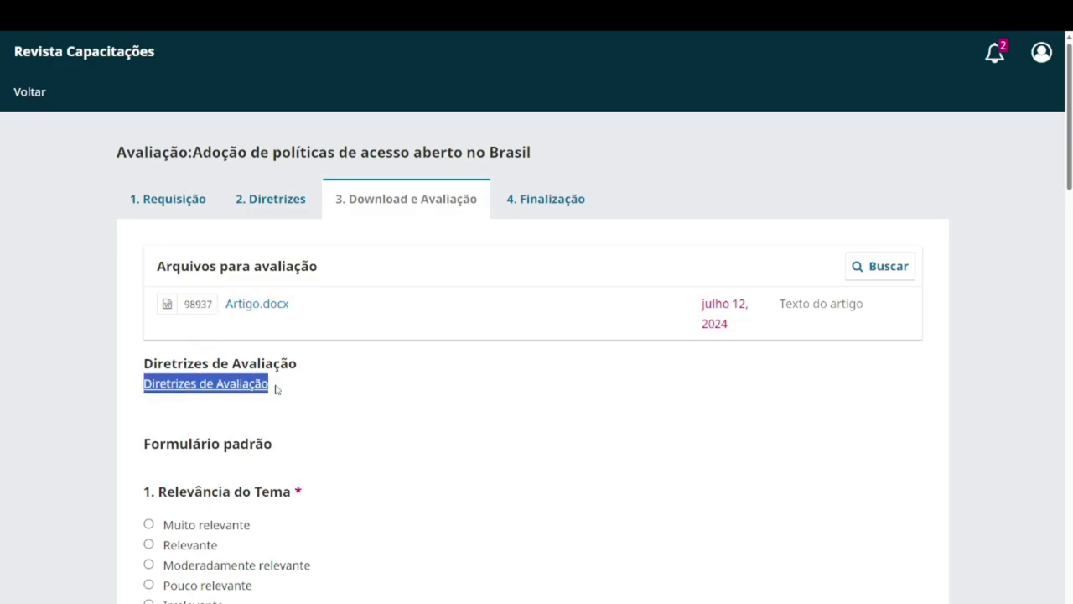
click(222, 387)
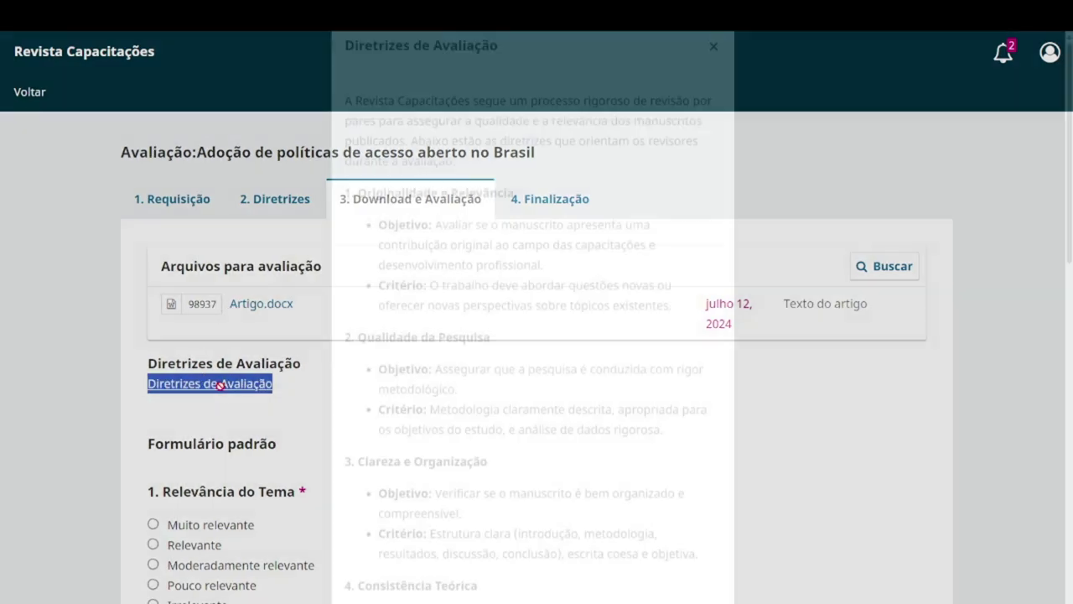
click(220, 390)
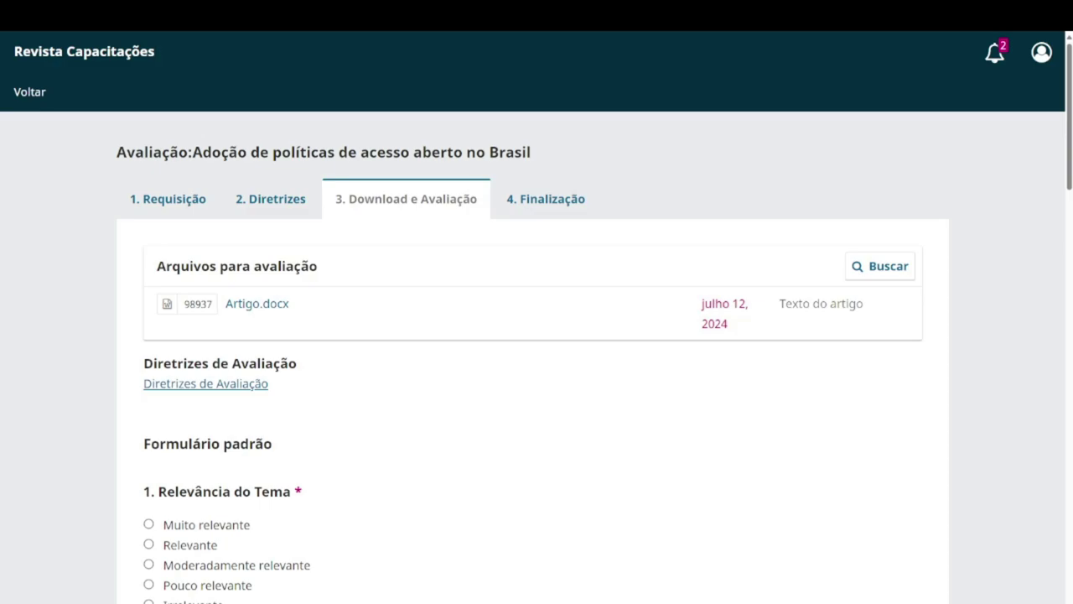
- Examine the standard evaluation form, from the topic relevance question through additional comments to the reviewer file transfer section
scroll(536, 335, down, 1)
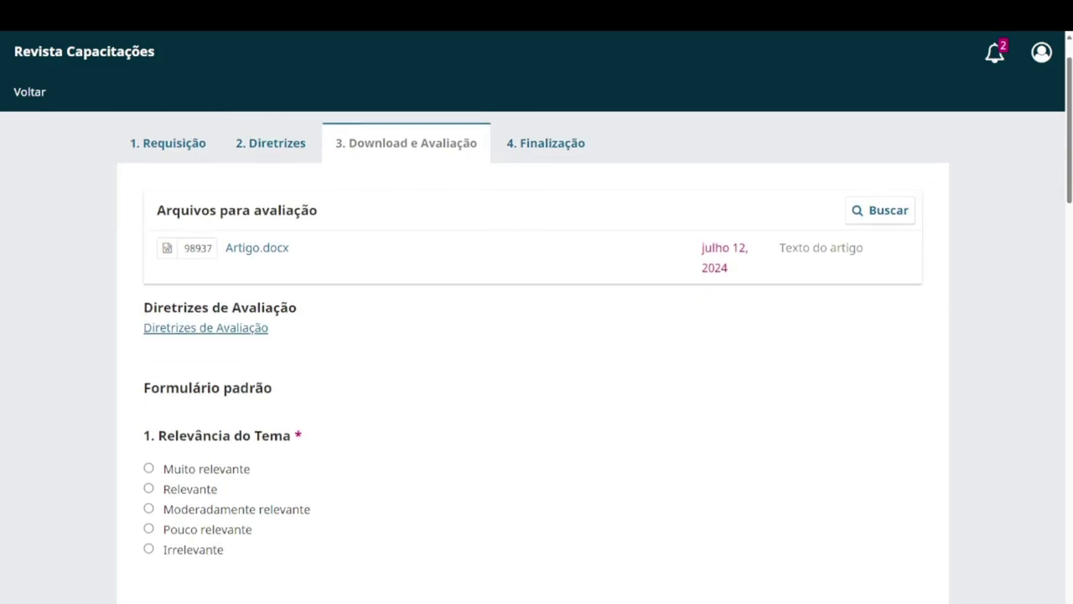
scroll(536, 335, down, 1)
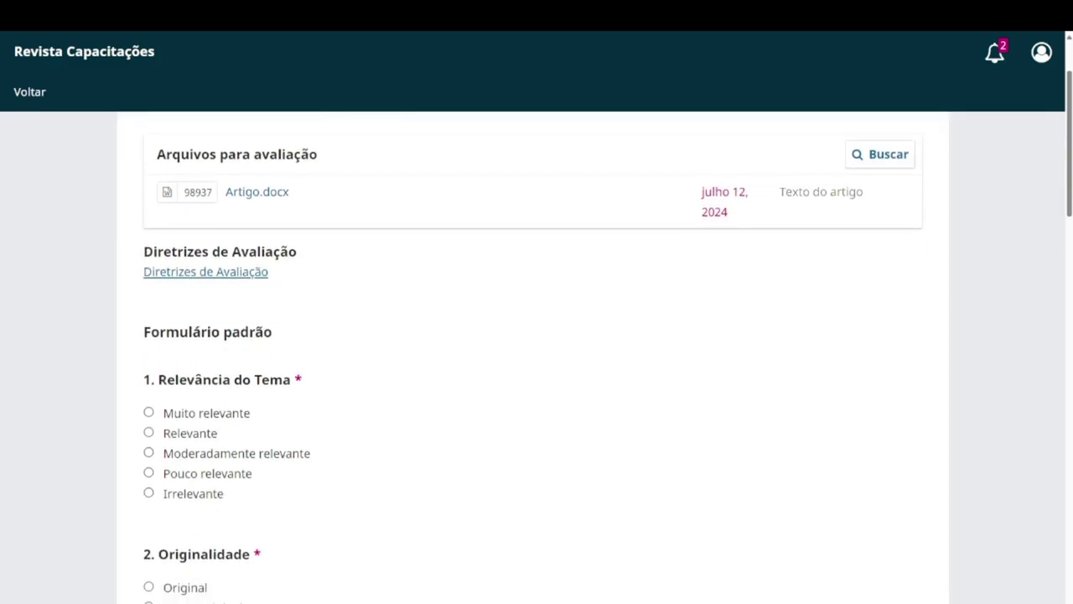
scroll(536, 335, down, 1)
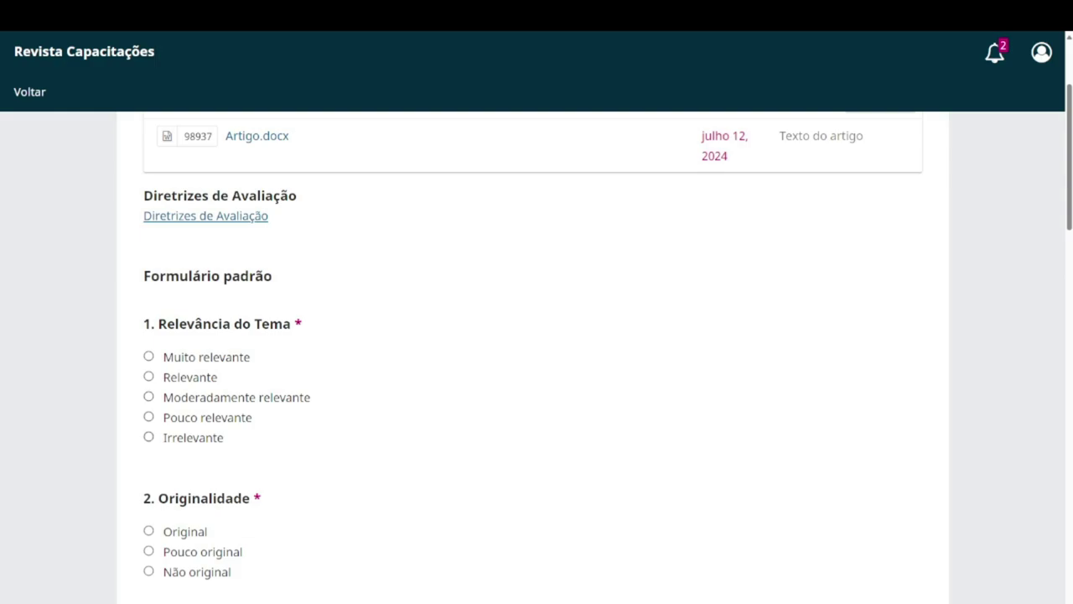
scroll(536, 335, down, 1)
scroll(536, 357, down, 3)
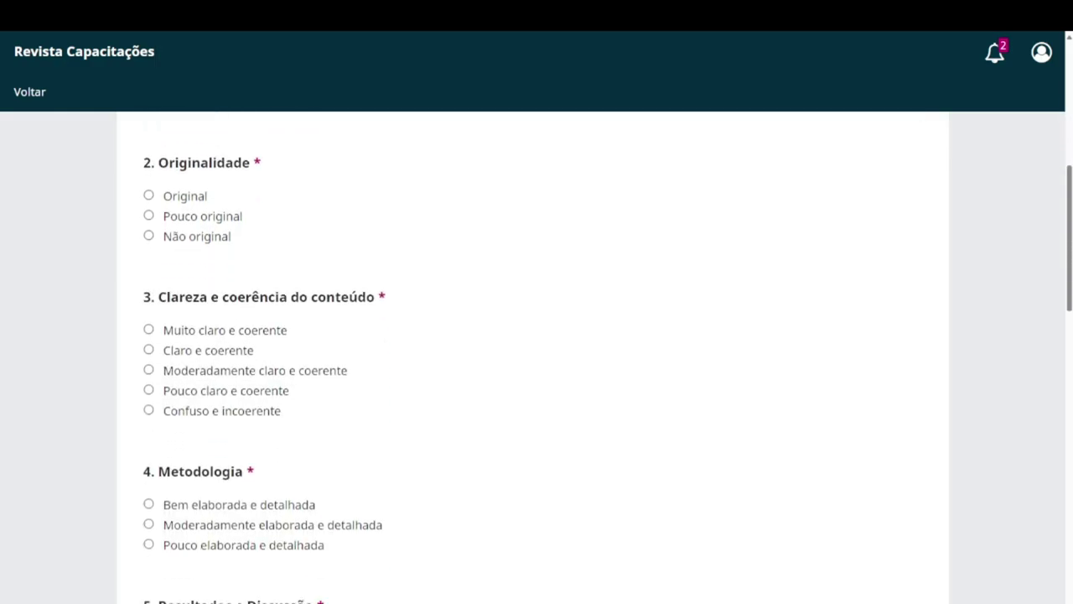
scroll(537, 356, down, 10)
scroll(537, 357, down, 1)
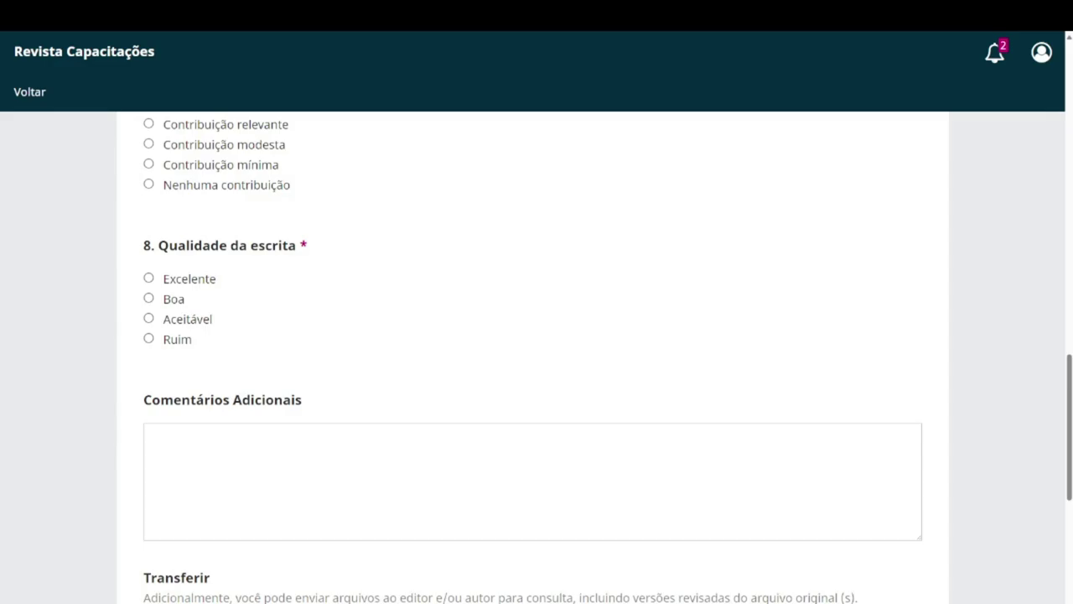
scroll(149, 381, down, 4)
double_click(146, 378)
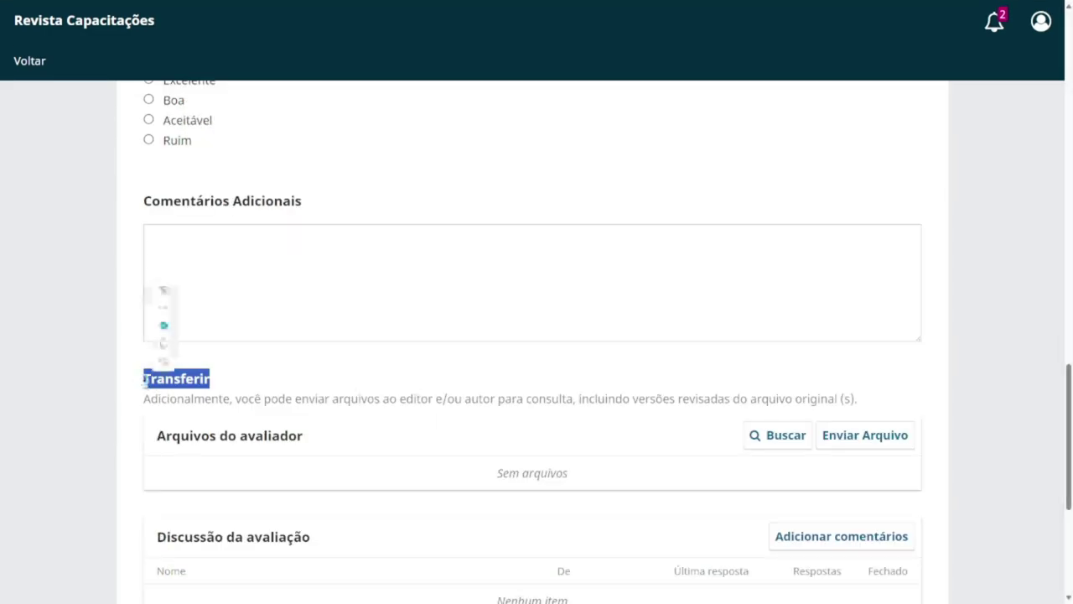
scroll(146, 382, down, 1)
click(315, 426)
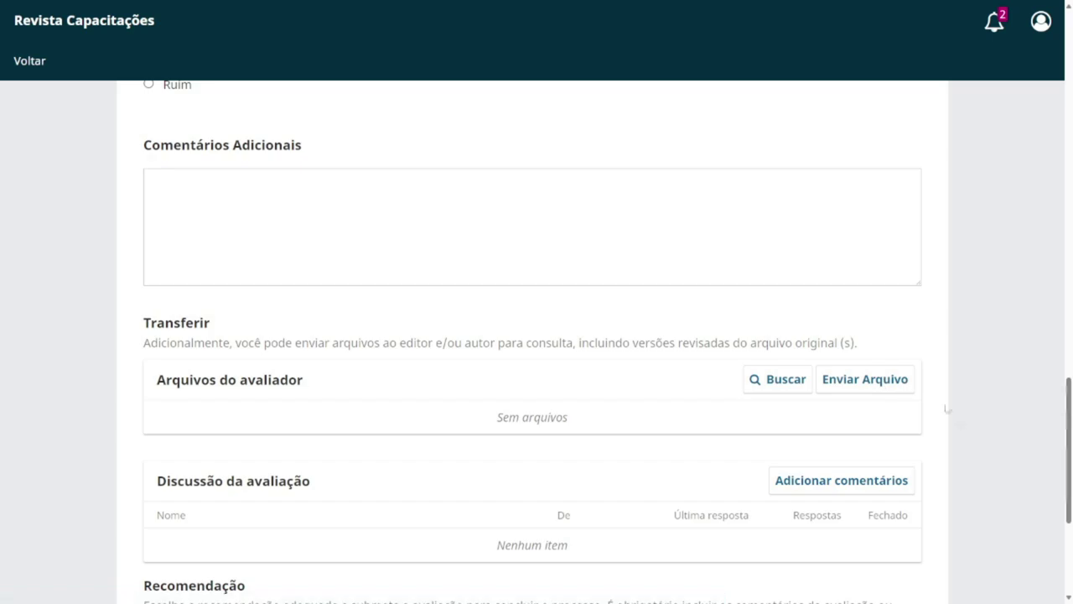
- Upload Artigo.docx as a reviewer file and proceed to its metadata
click(839, 387)
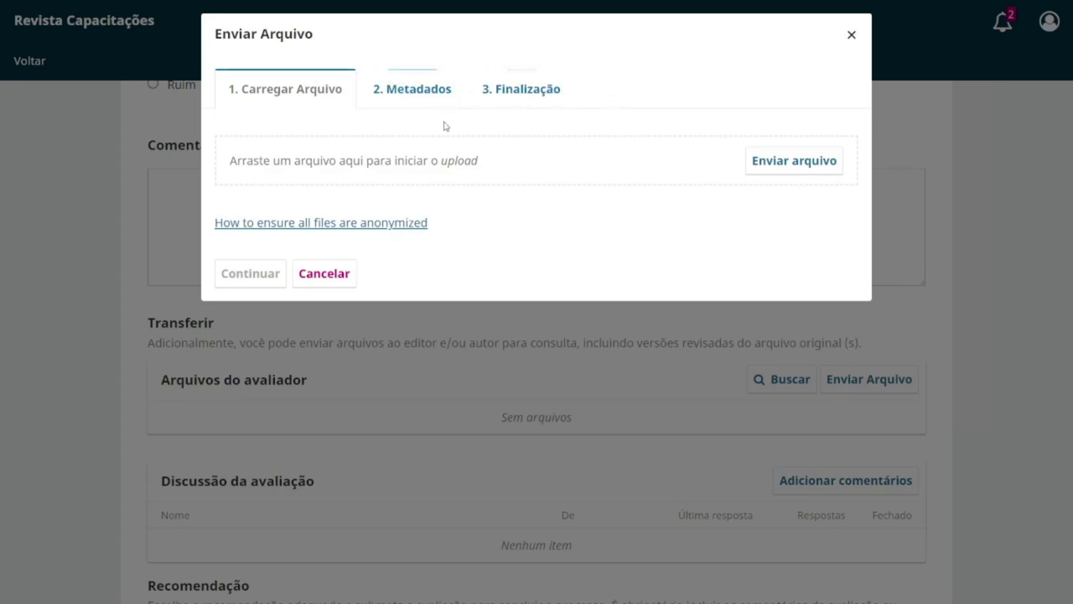
click(789, 171)
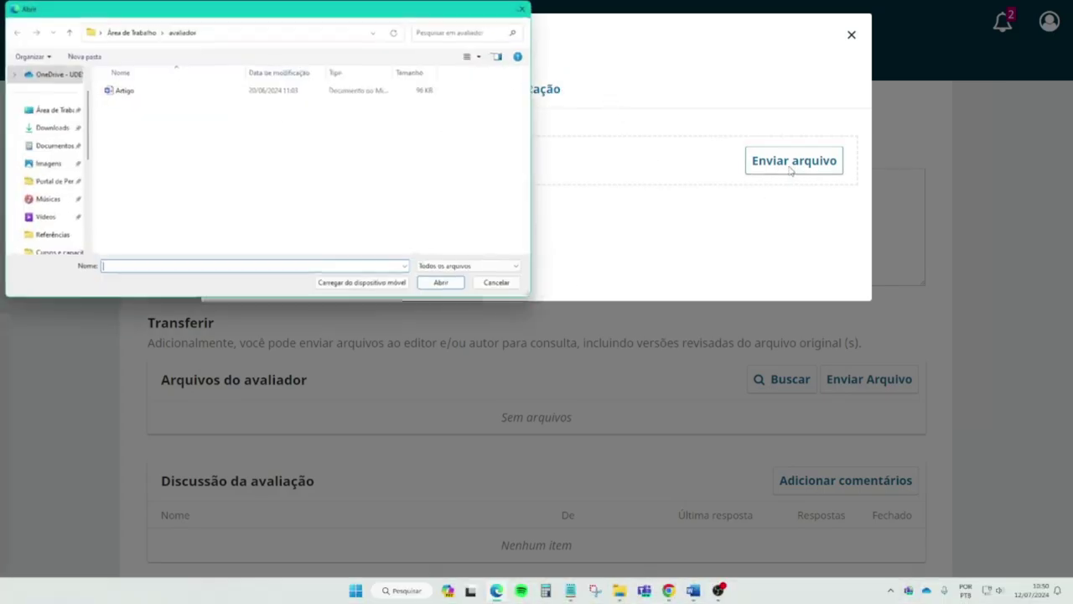
click(121, 92)
click(442, 282)
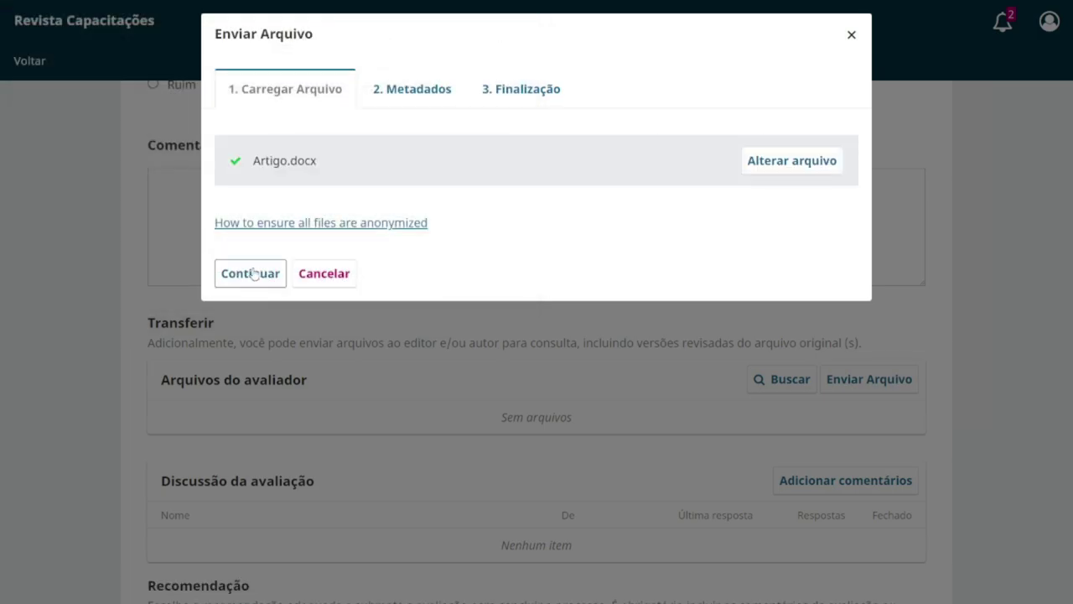
click(252, 273)
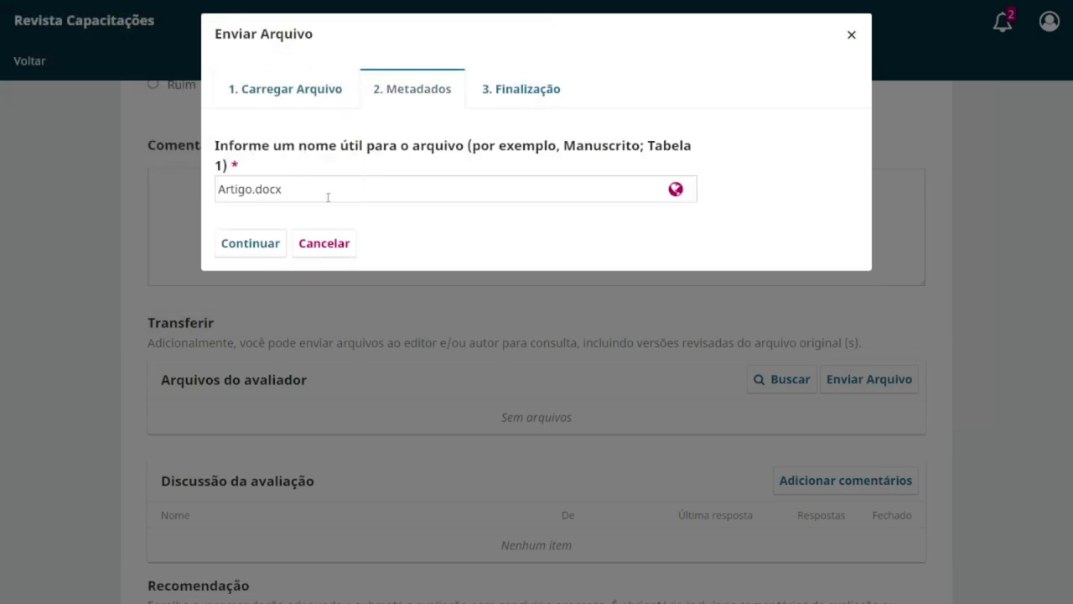
- Keep Artigo.docx as the file's name and complete the reviewer file submission
click(245, 192)
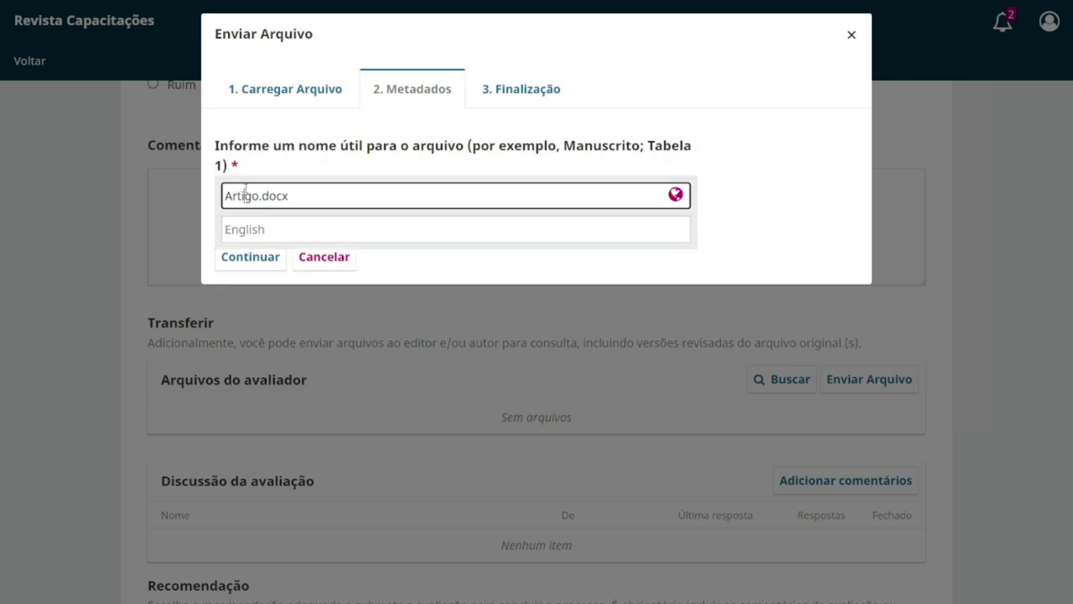
click(427, 268)
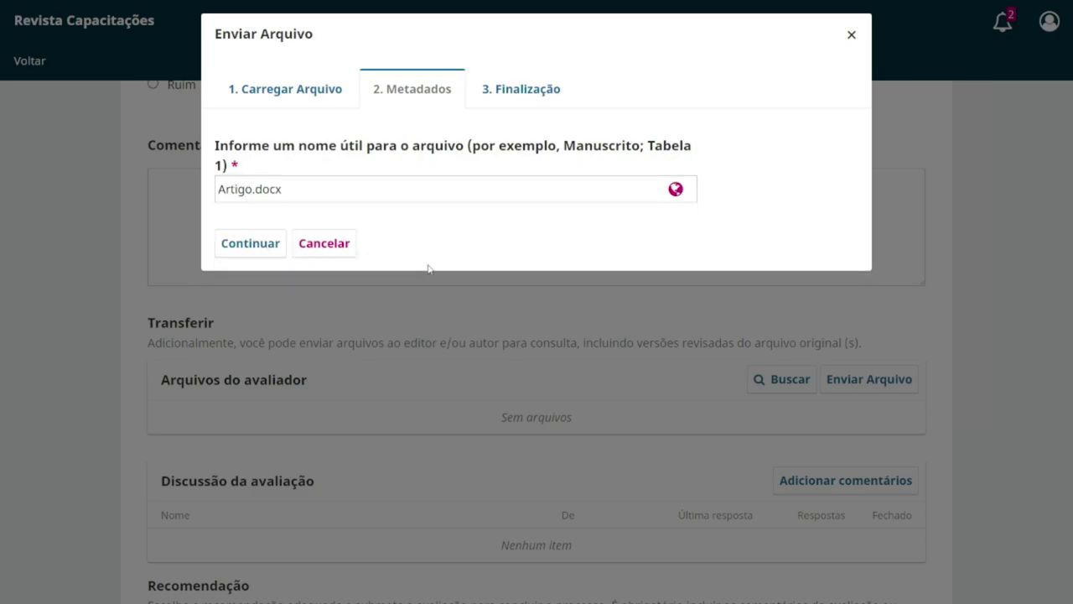
click(250, 243)
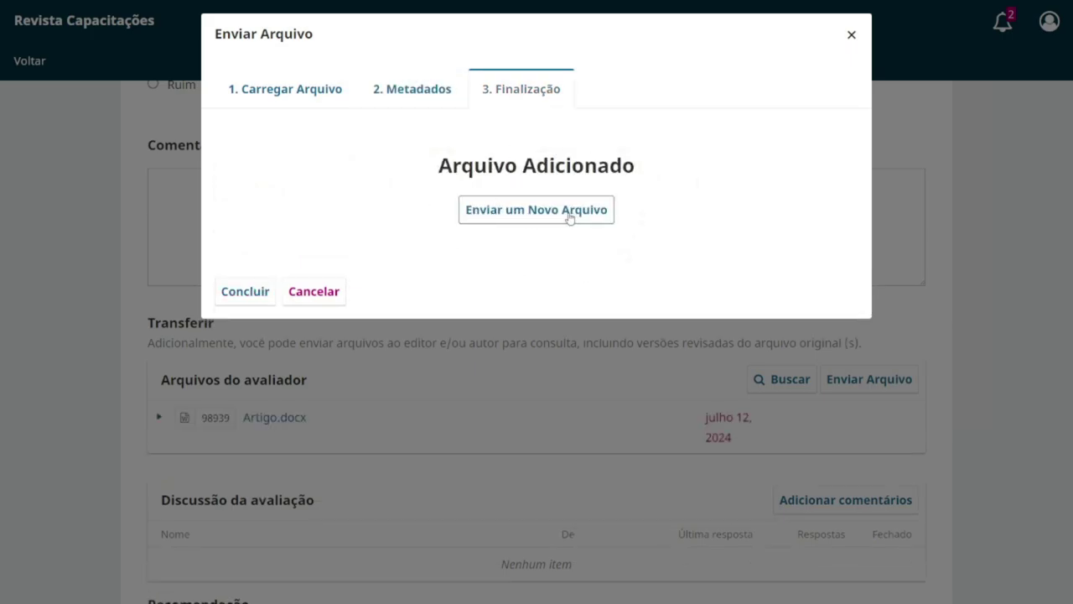
click(257, 290)
drag(313, 425, 157, 381)
click(165, 379)
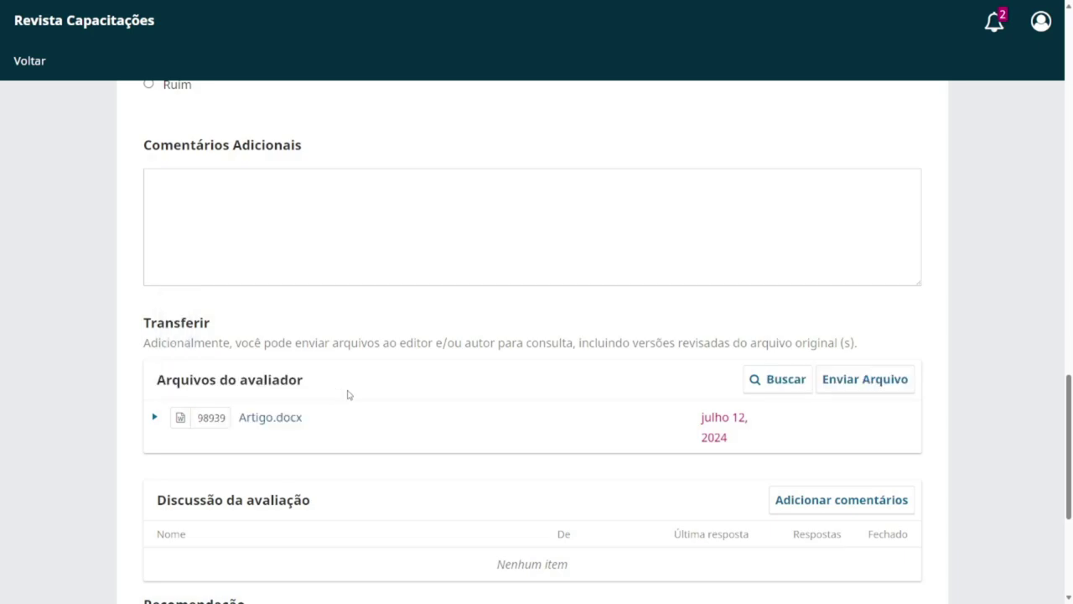
- Start a new comment in the review discussion and include the journal editor as a participant
scroll(348, 394, down, 1)
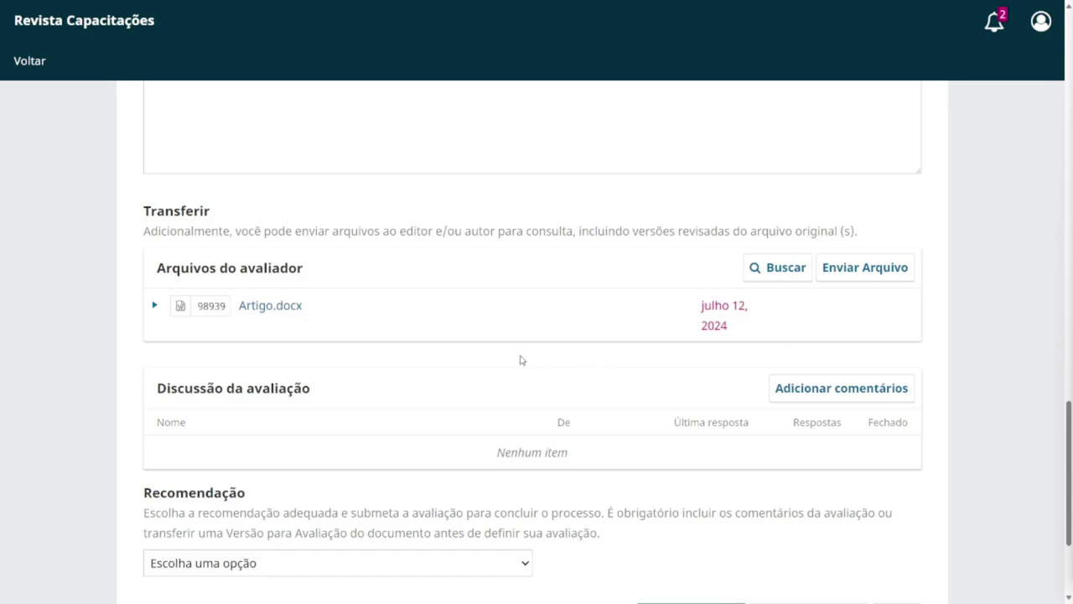
triple_click(212, 391)
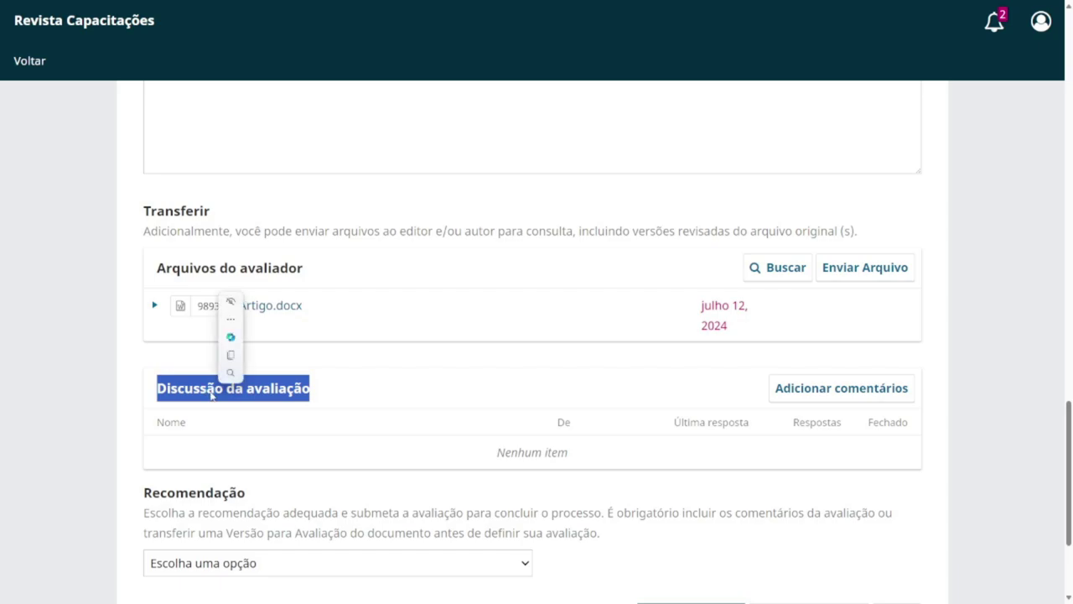
click(211, 392)
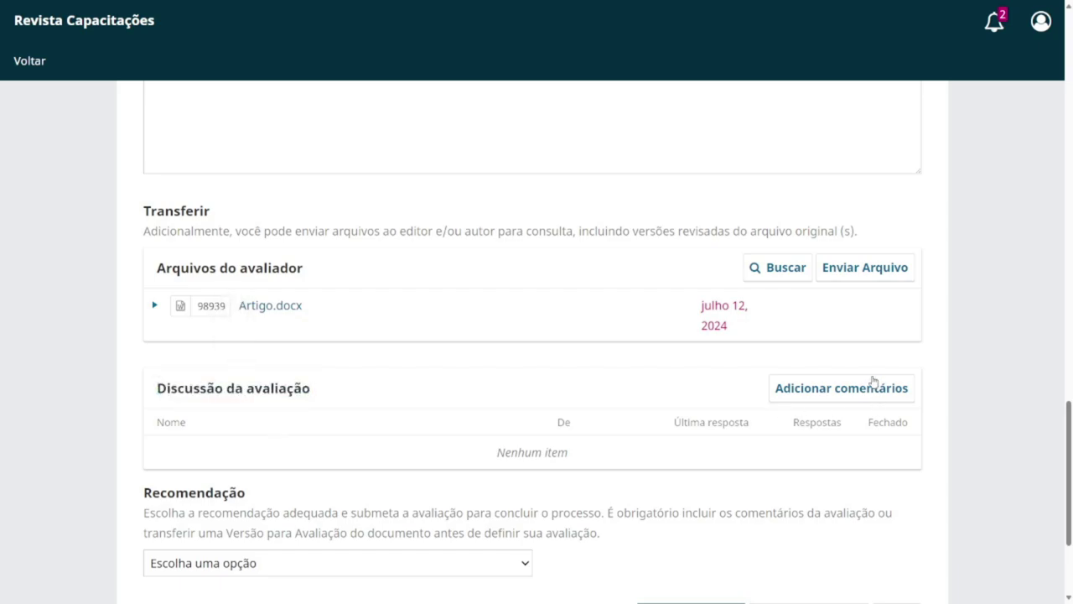
click(823, 394)
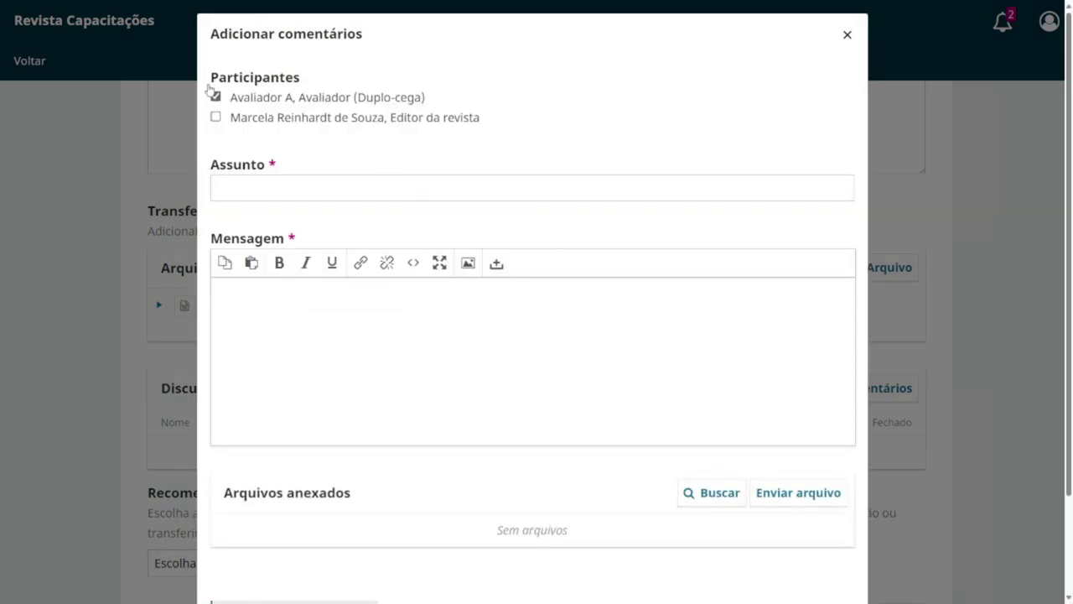
click(215, 117)
- Enter "Título da mensagem" as the comment's subject and "Conteúdo da mensagem." as its message
click(233, 183)
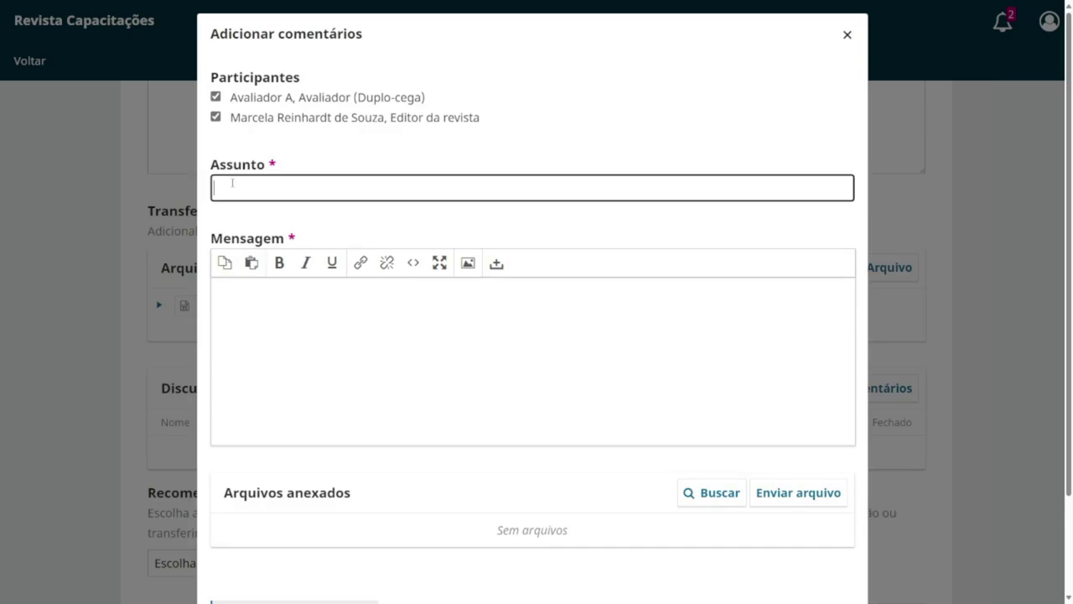
text(Título da mensagem)
key(Tab)
text(Conteú)
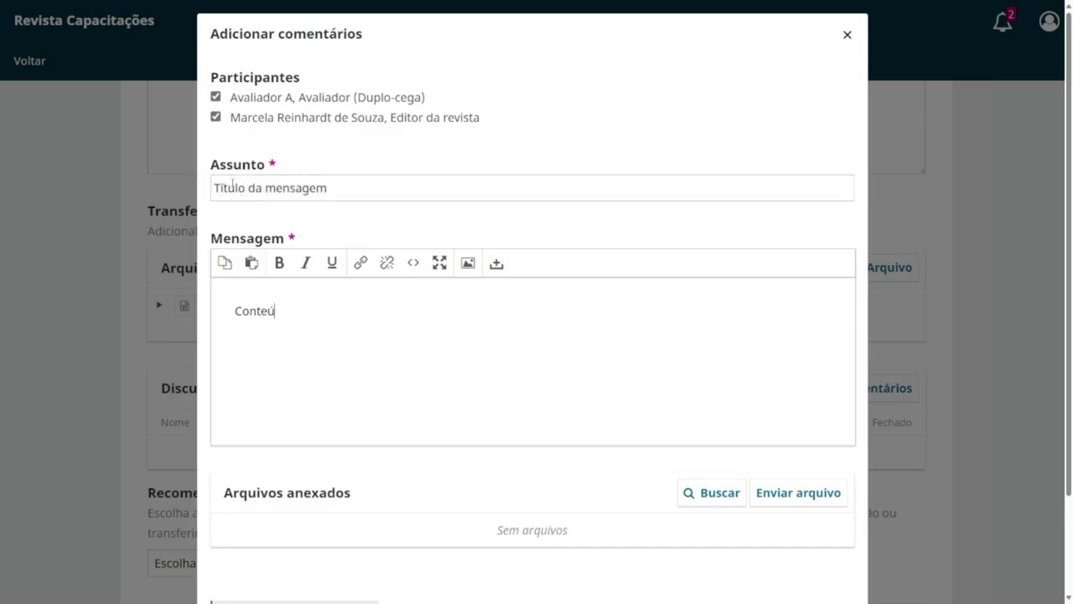
text(do da mensagem.)
- Upload Artigo.docx as a discussion attachment with the article component Texto do artigo, and continue to its metadata
scroll(307, 377, down, 3)
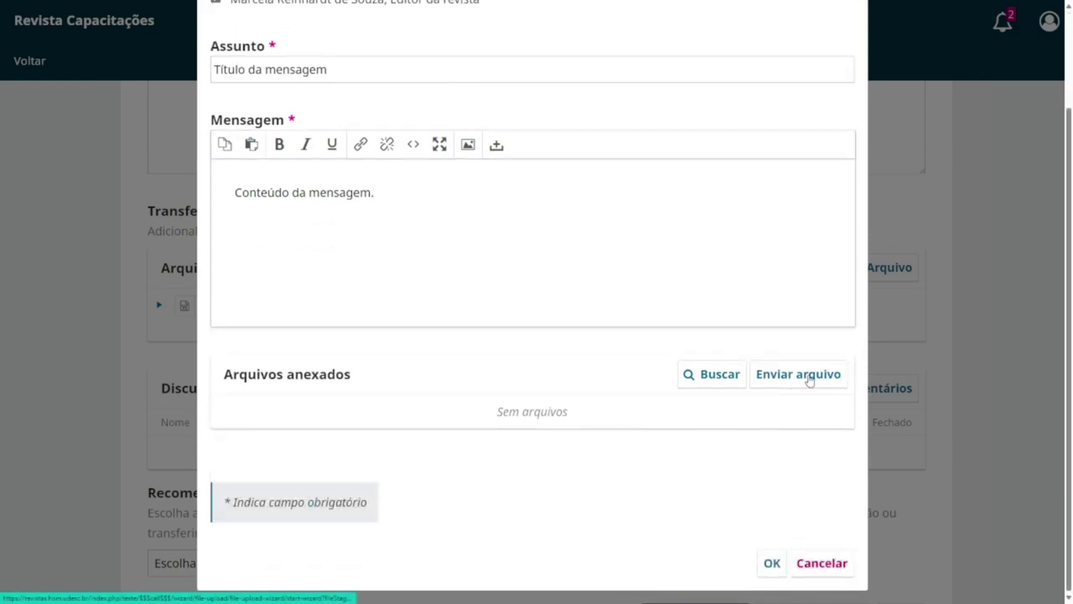
click(808, 376)
click(360, 174)
click(277, 207)
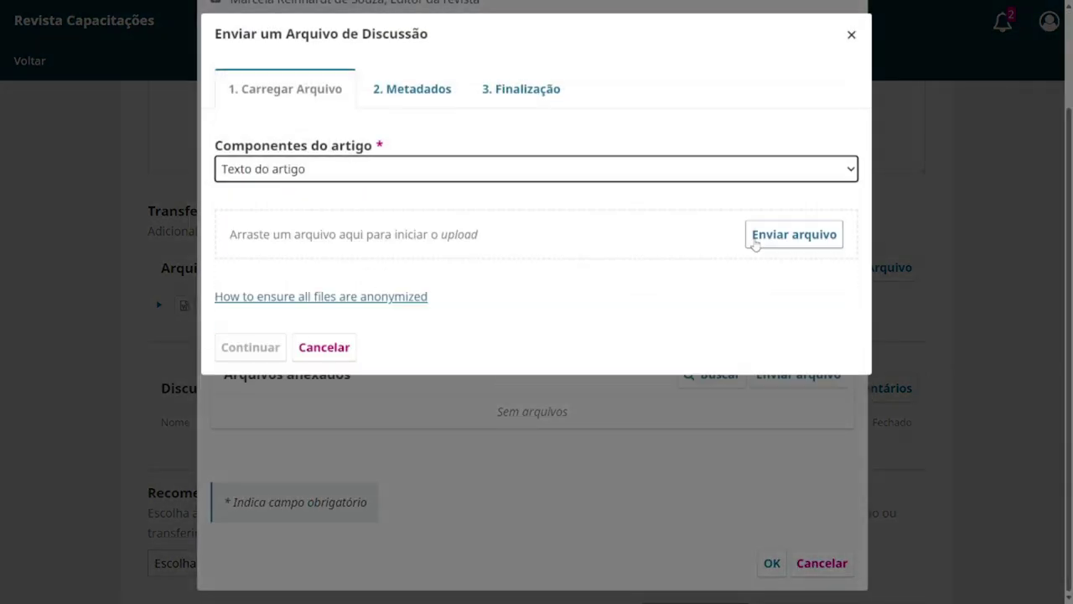
click(751, 240)
double_click(126, 91)
click(252, 346)
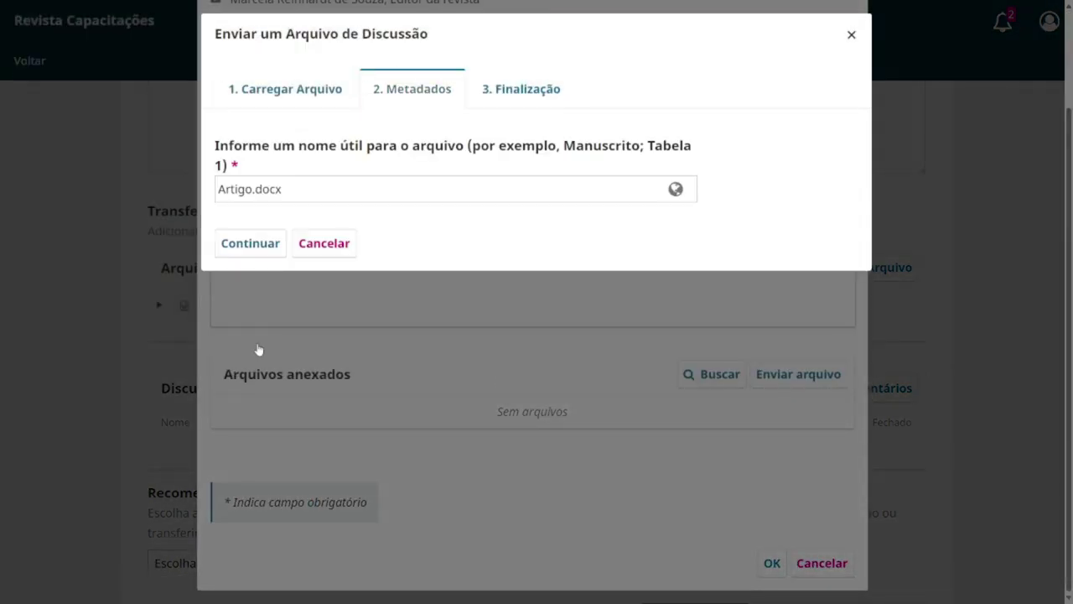
- Complete the attachment with its file name kept, and save the discussion comment
click(249, 291)
scroll(570, 460, down, 1)
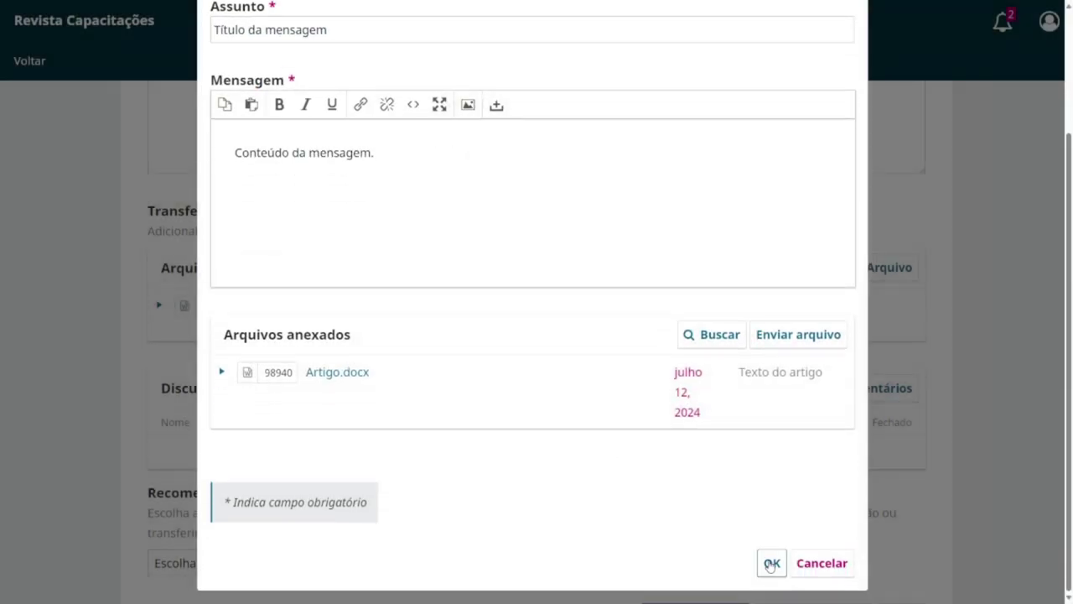
click(770, 562)
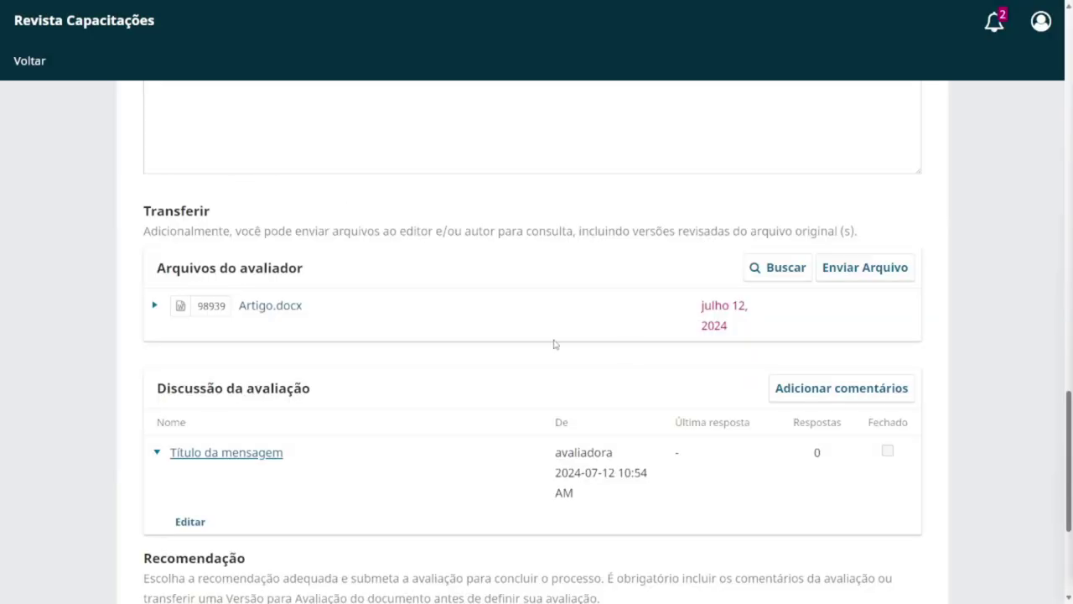
- Set the review recommendation to Aceitar and submit the review, confirming the submission
scroll(556, 343, down, 2)
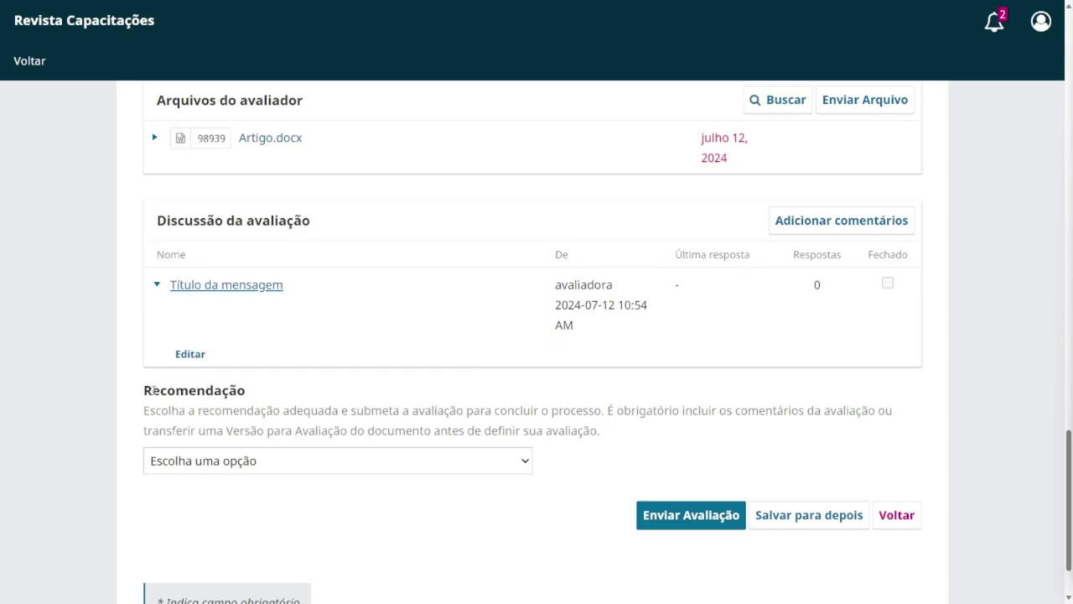
scroll(266, 402, down, 1)
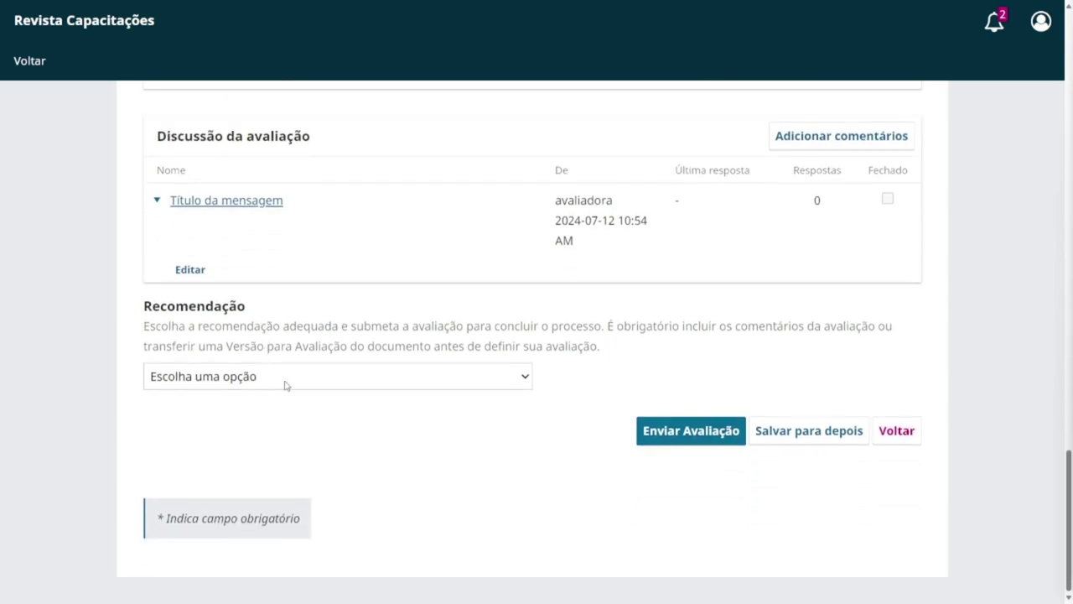
click(285, 376)
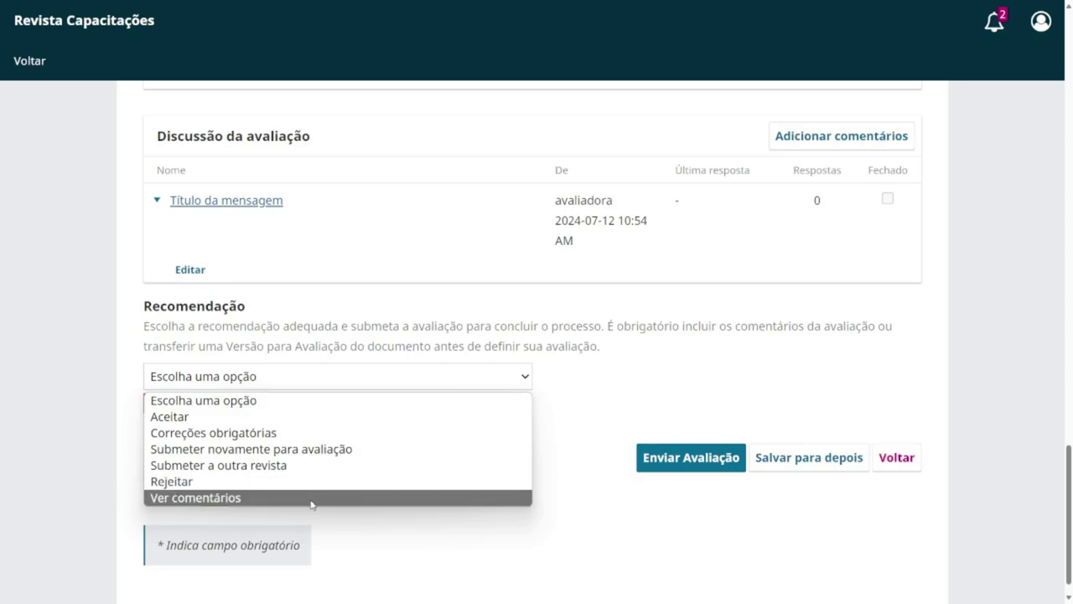
click(321, 417)
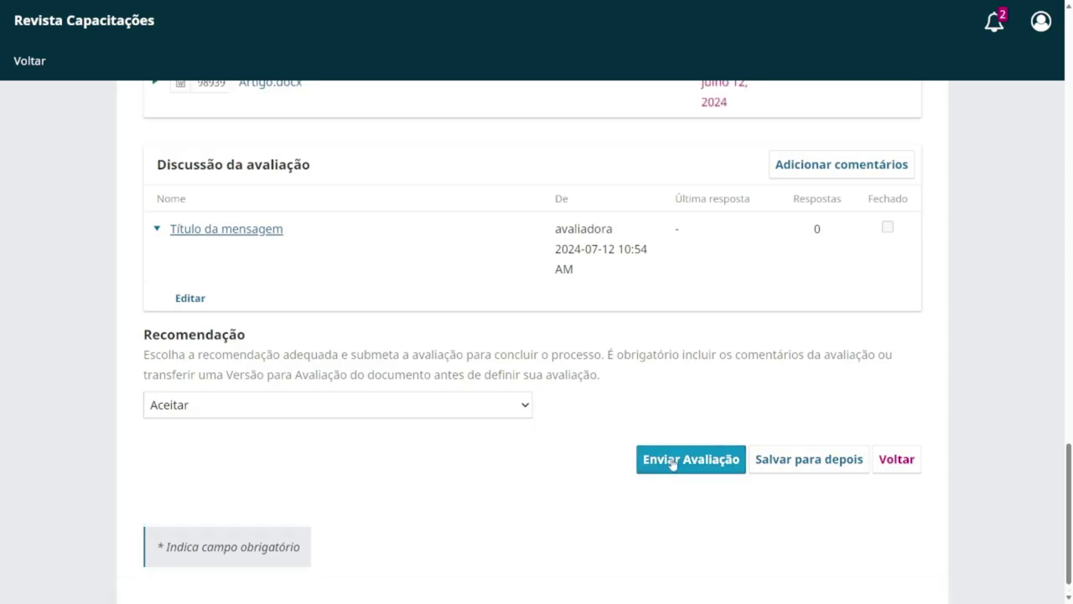
click(673, 457)
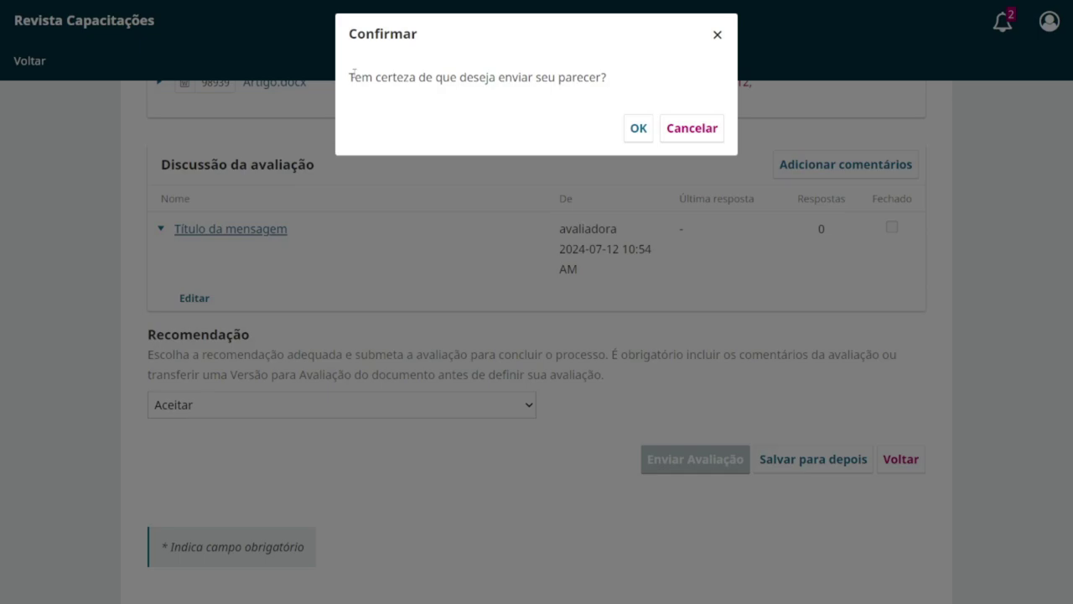
click(638, 127)
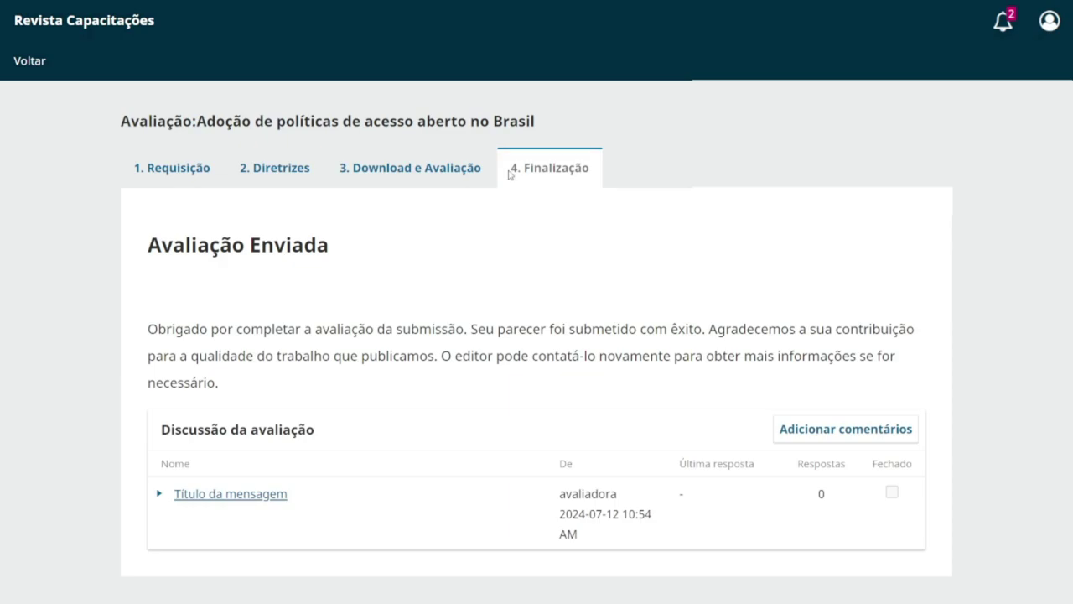